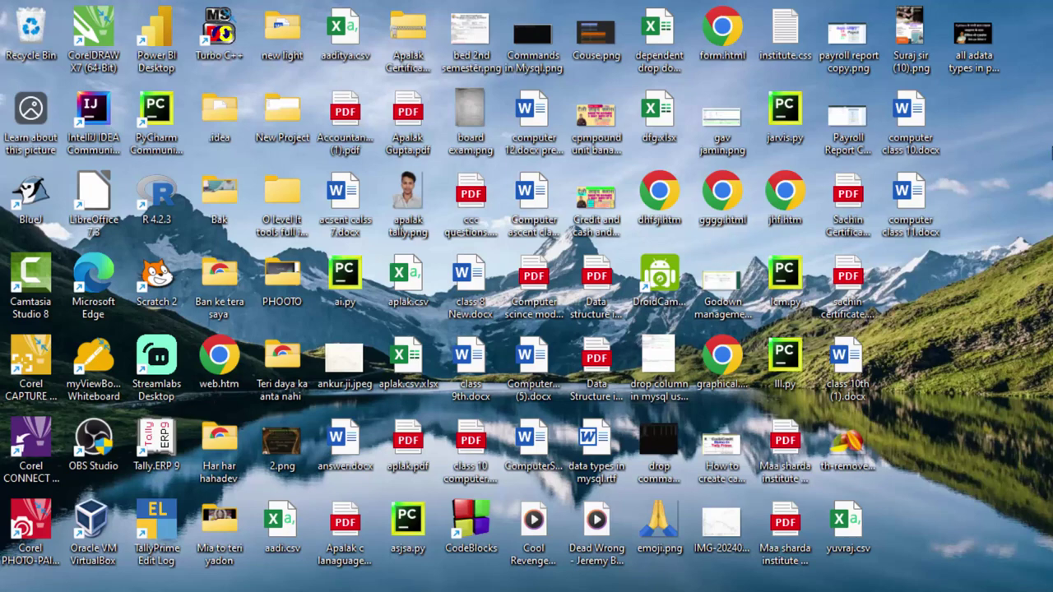
# Step: Refresh the desktop, then search for Access and open the recent Database302.accdb
pyautogui.rightClick(1050, 153)
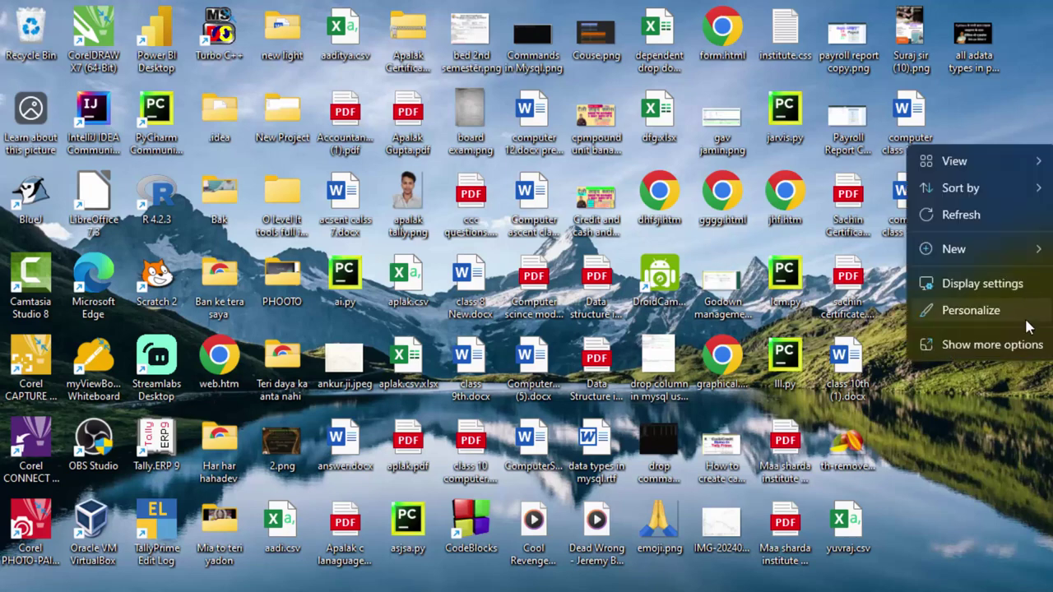
pyautogui.click(991, 214)
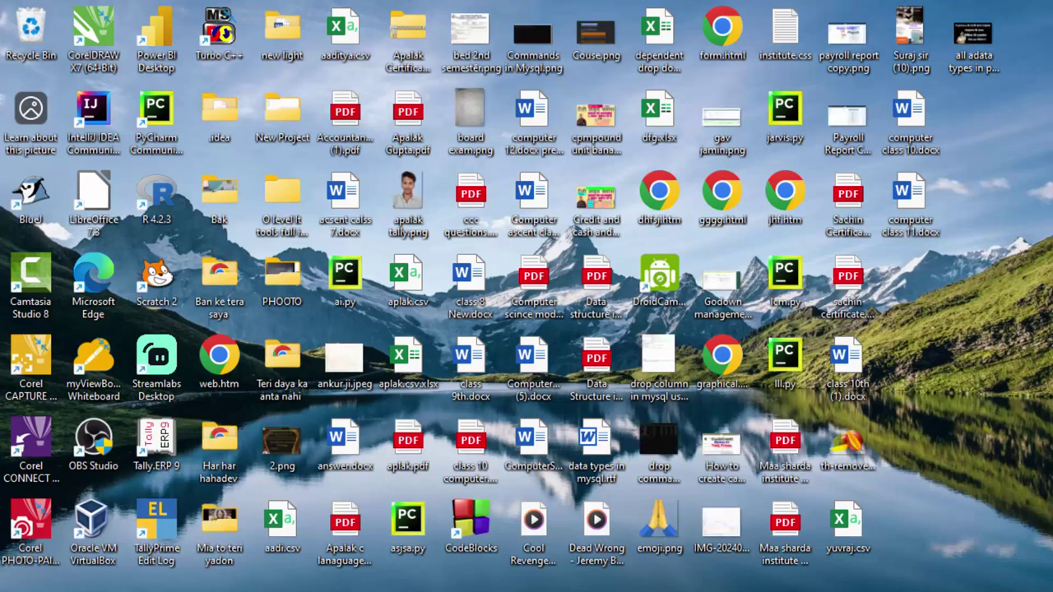
pyautogui.press('super')
pyautogui.write('a')
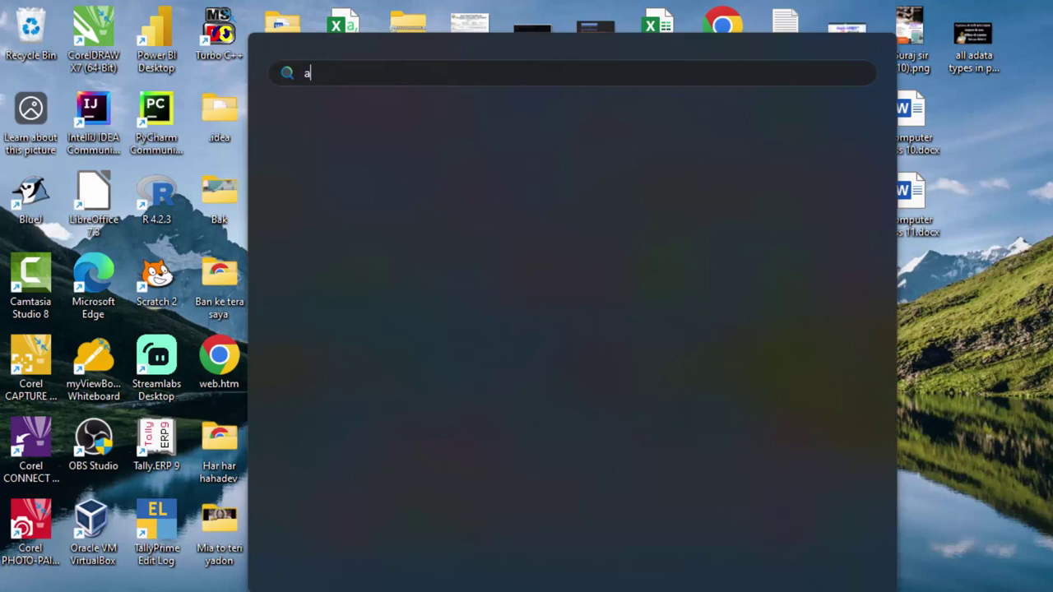
pyautogui.write('ccess')
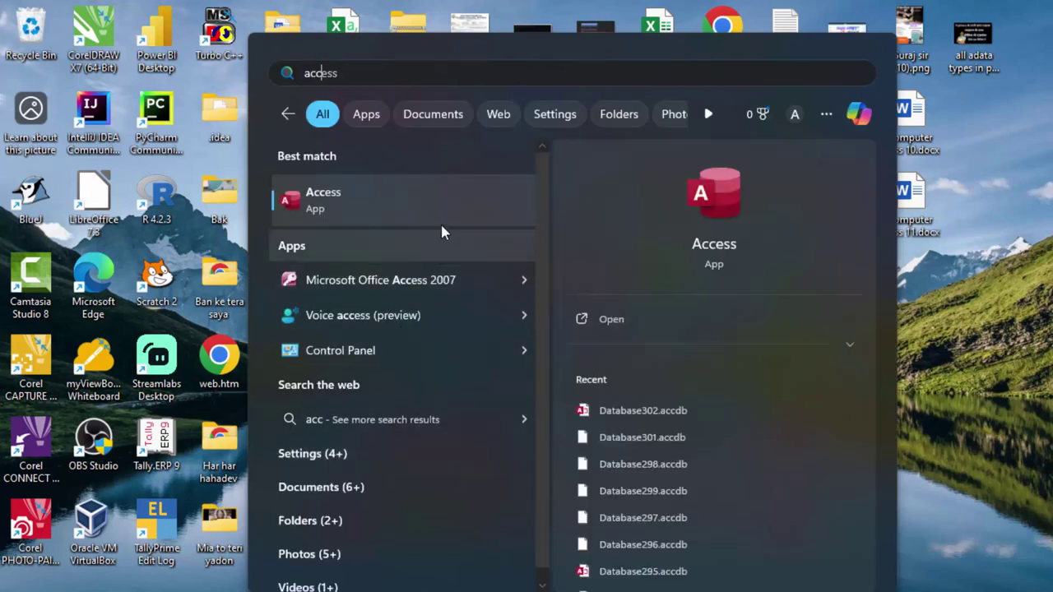
pyautogui.click(660, 410)
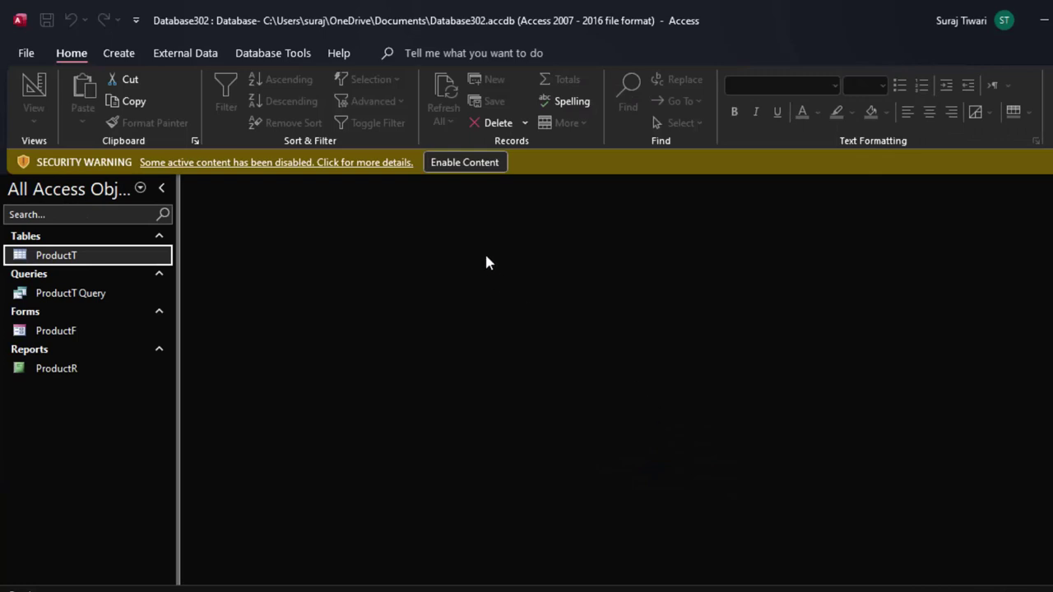
# Step: Enable content, open the ProductT table and select the Screen Guard and Laptop Lenovo names
pyautogui.click(473, 167)
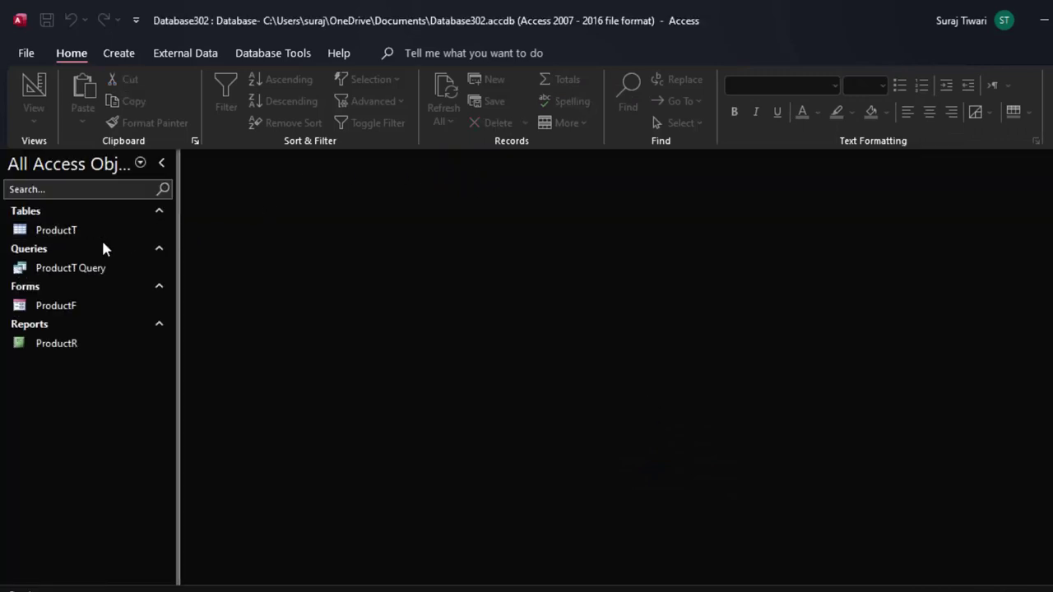
pyautogui.doubleClick(102, 238)
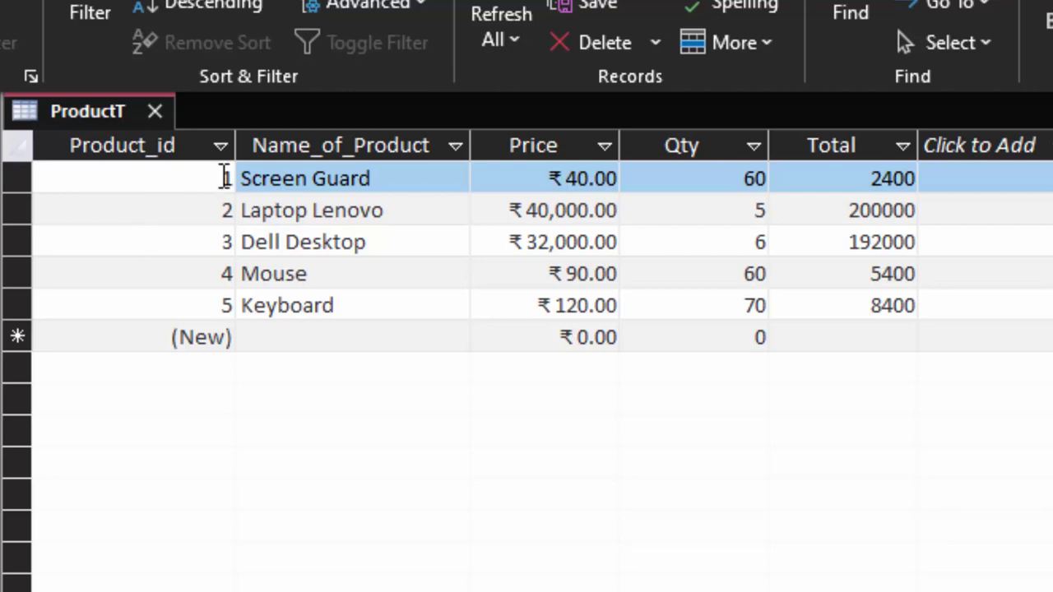
pyautogui.click(393, 180)
pyautogui.moveTo(393, 180); pyautogui.dragTo(234, 180)
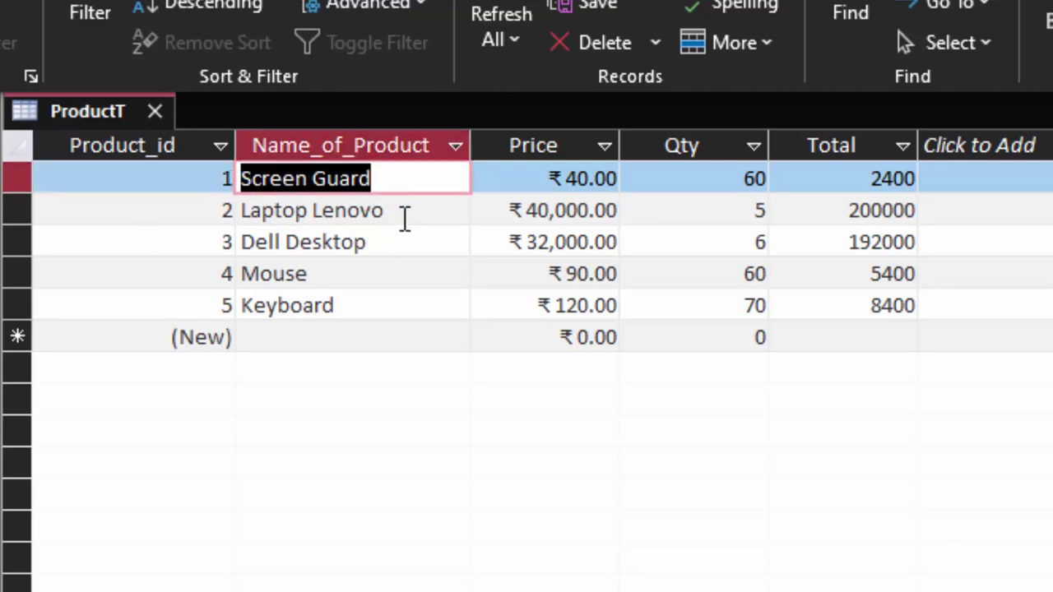
pyautogui.moveTo(395, 215); pyautogui.dragTo(238, 220)
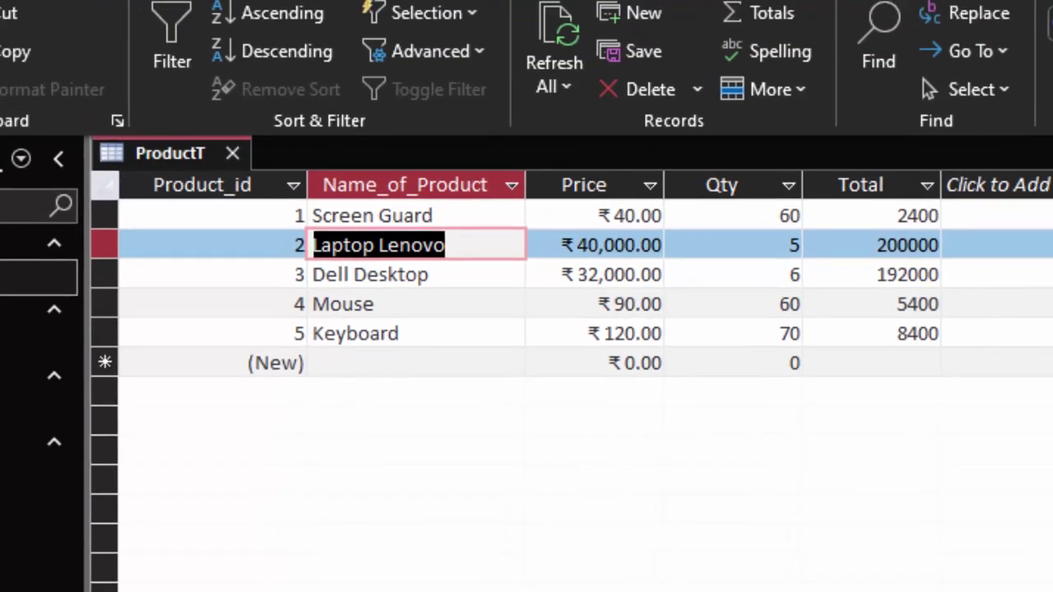
pyautogui.click(177, 79)
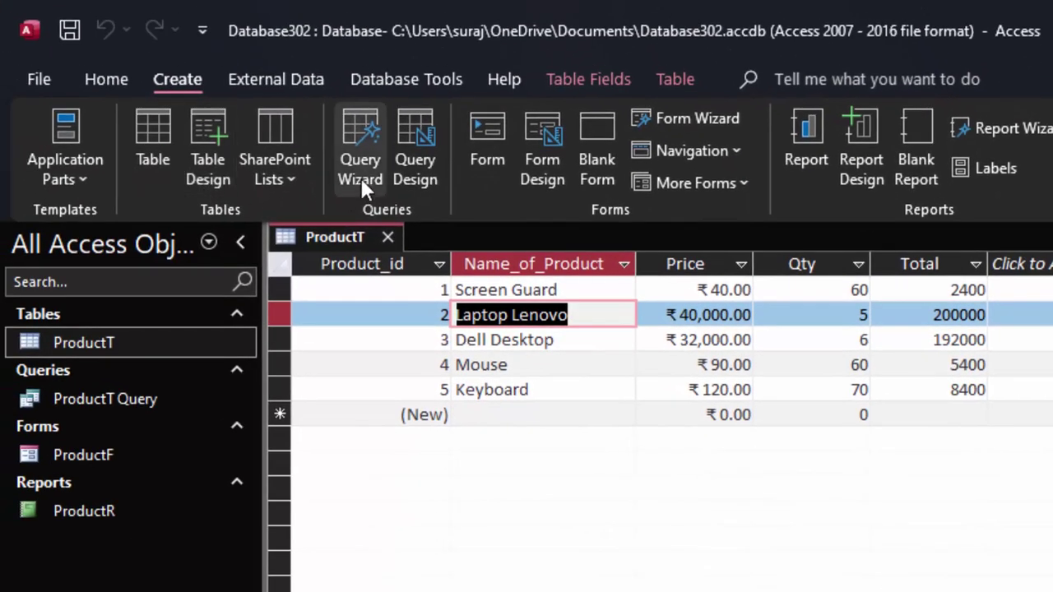
# Step: Discard an accidental blank form, start a blank query in SQL view, and close ProductT
pyautogui.click(556, 131)
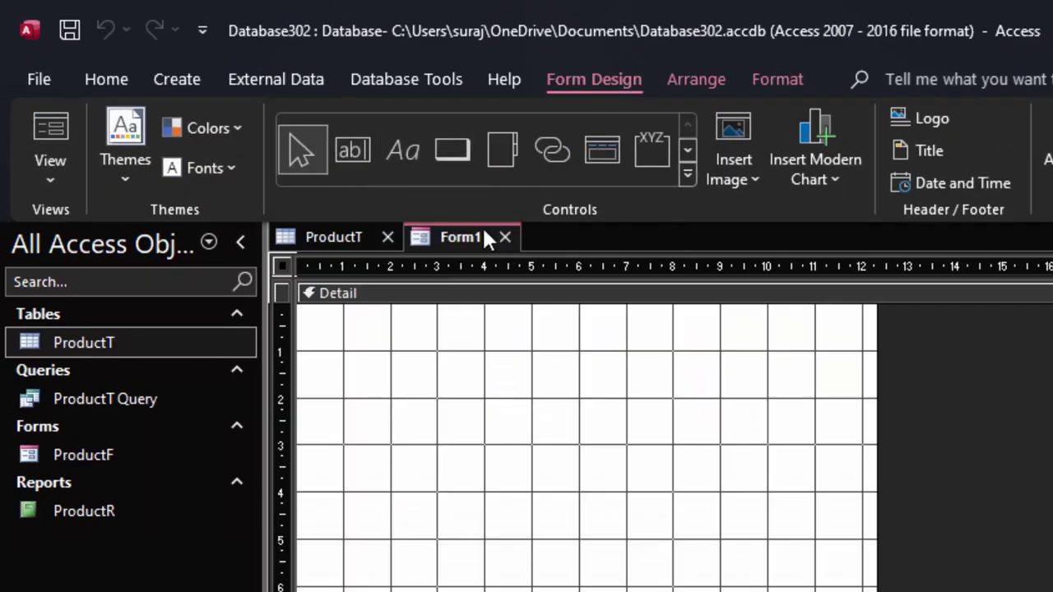
pyautogui.click(505, 238)
pyautogui.click(179, 76)
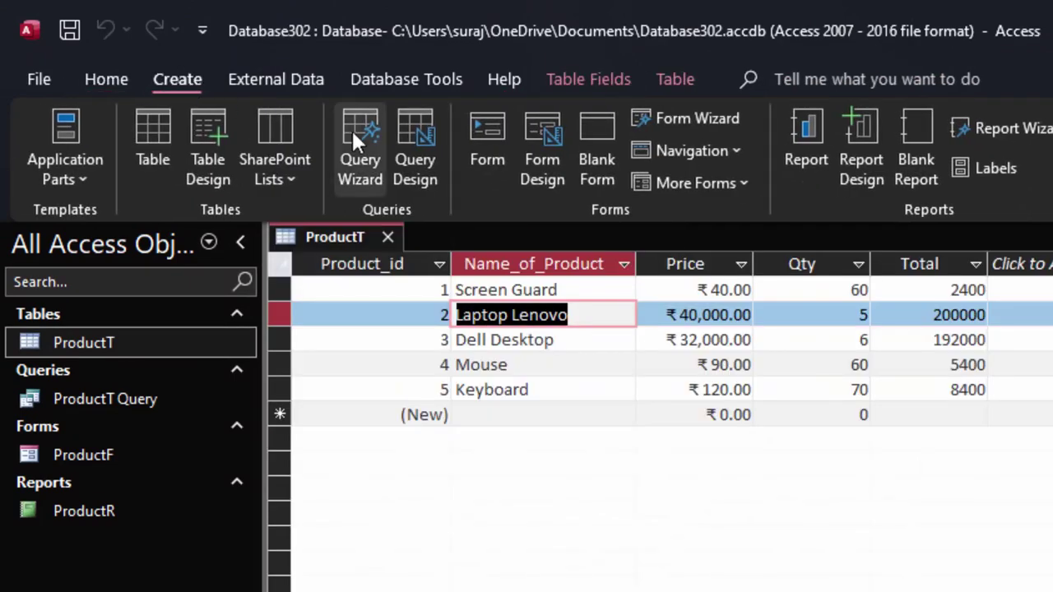
pyautogui.click(402, 122)
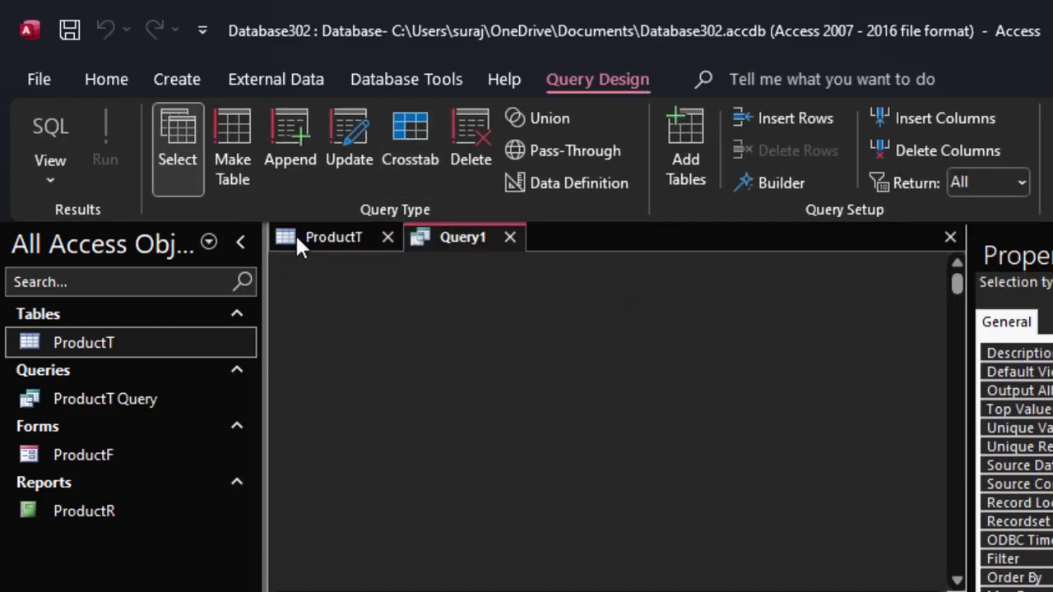
pyautogui.click(41, 119)
pyautogui.click(394, 272)
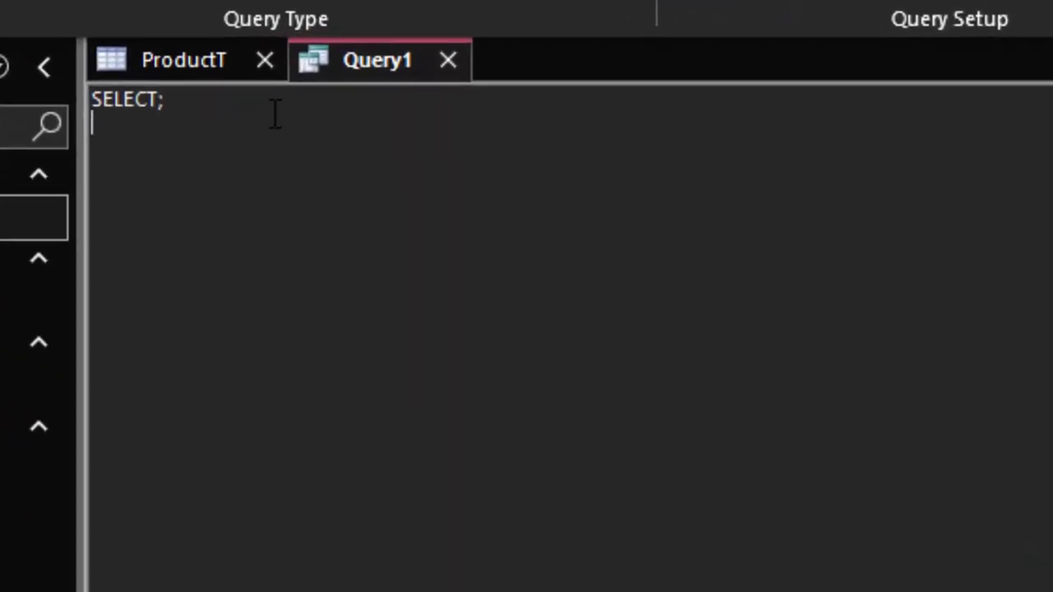
pyautogui.click(264, 61)
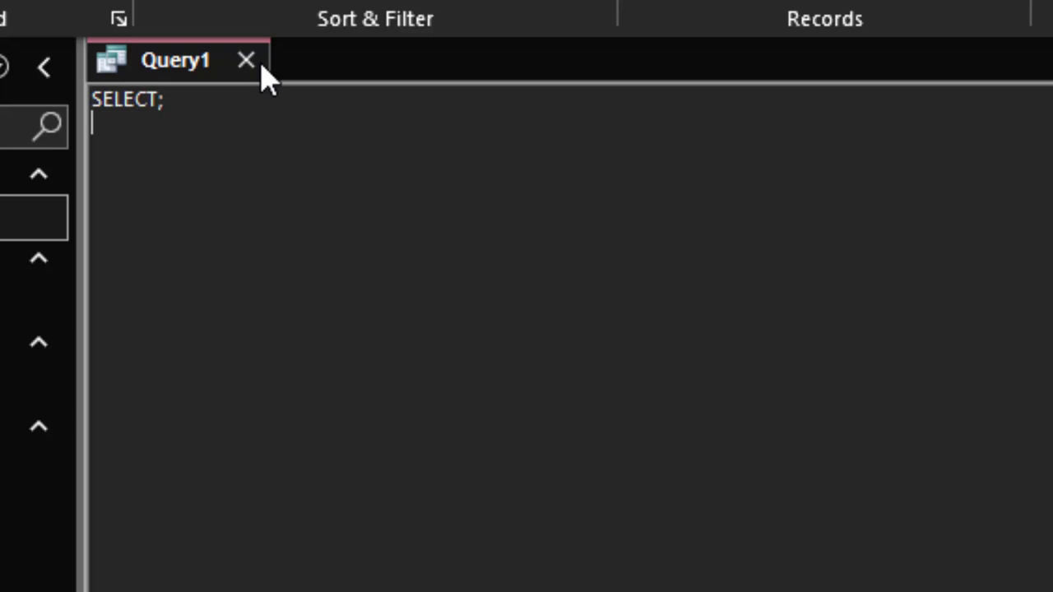
# Step: Change the statement to 'SELECT* from ProductT', fixing a mistyped letter
pyautogui.click(199, 105)
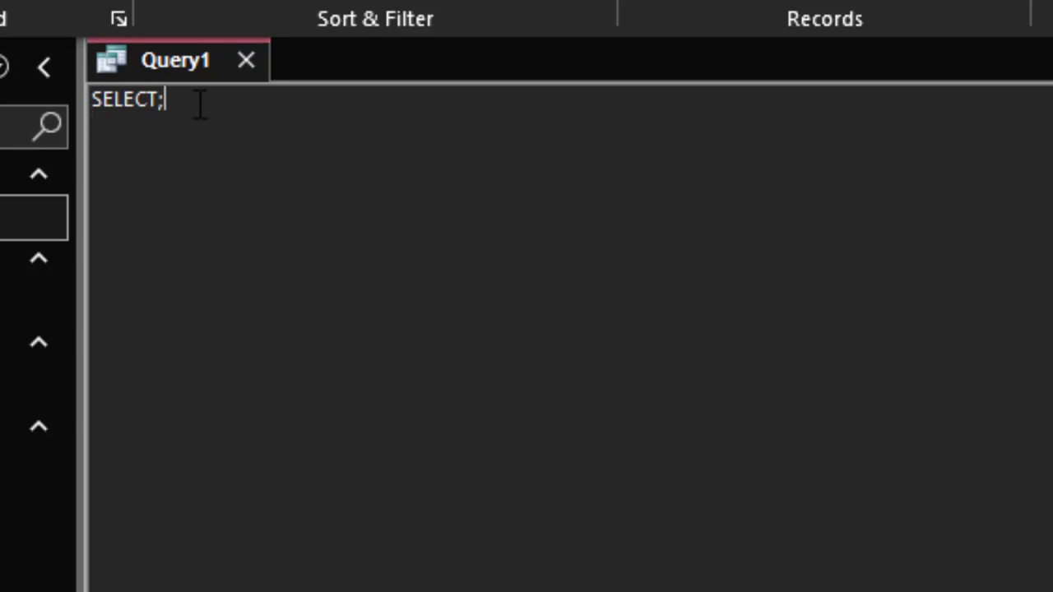
pyautogui.press('BackSpace')
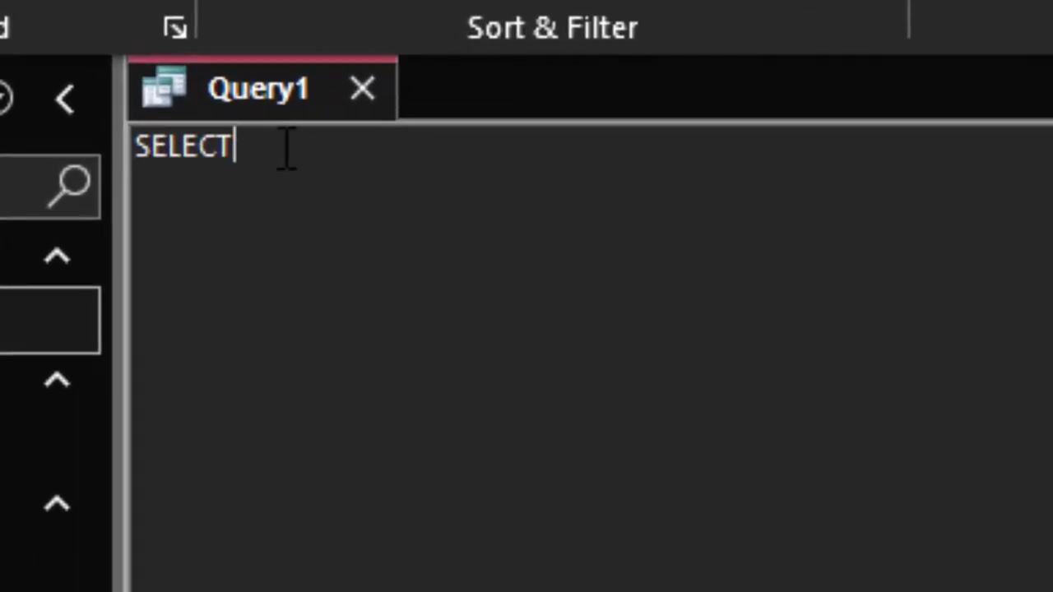
pyautogui.write('*')
pyautogui.write(' fro')
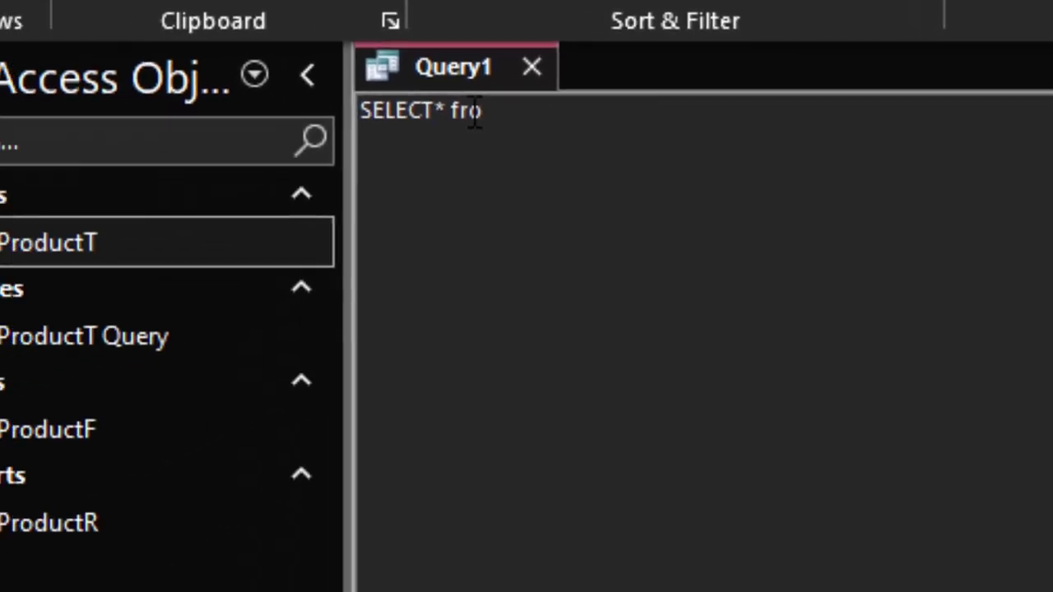
pyautogui.press('BackSpace')
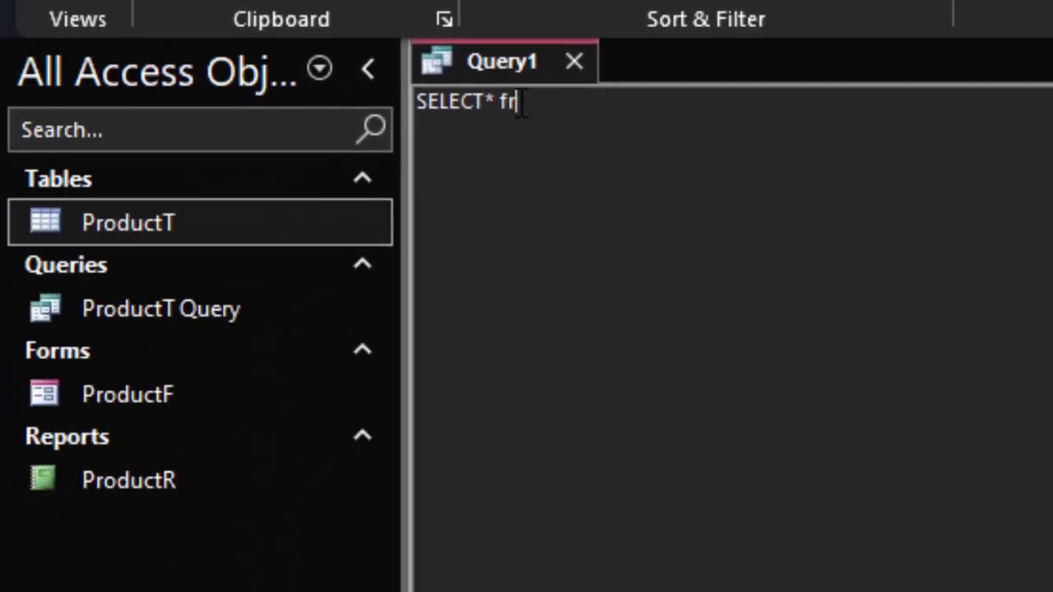
pyautogui.write('om ')
pyautogui.write('Productt')
# Step: Add the 'order by Name_of_Product desc;' clause, correcting the wrong column name
pyautogui.press('Return')
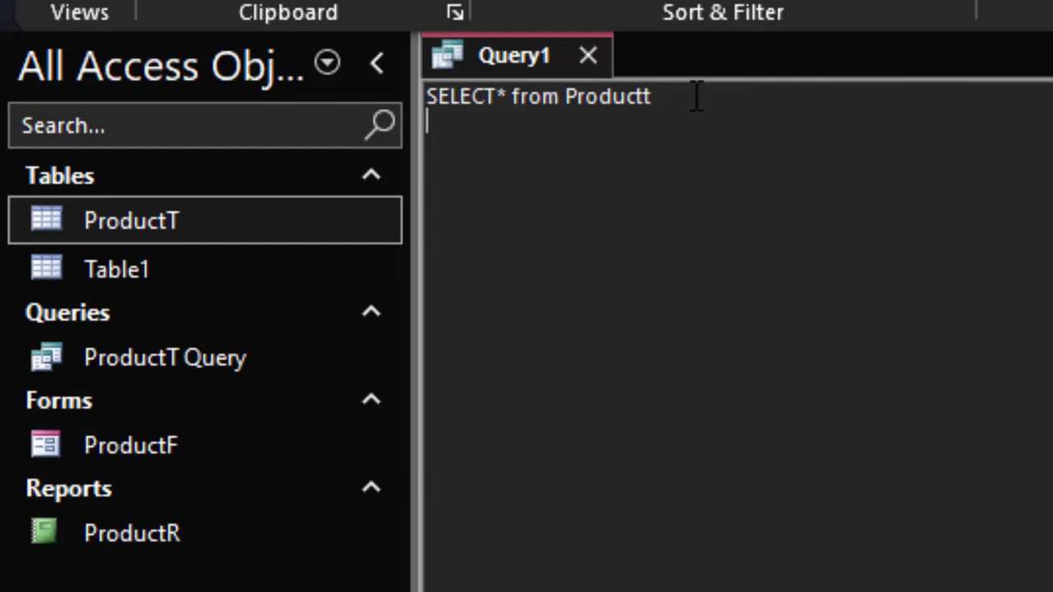
pyautogui.write('orde')
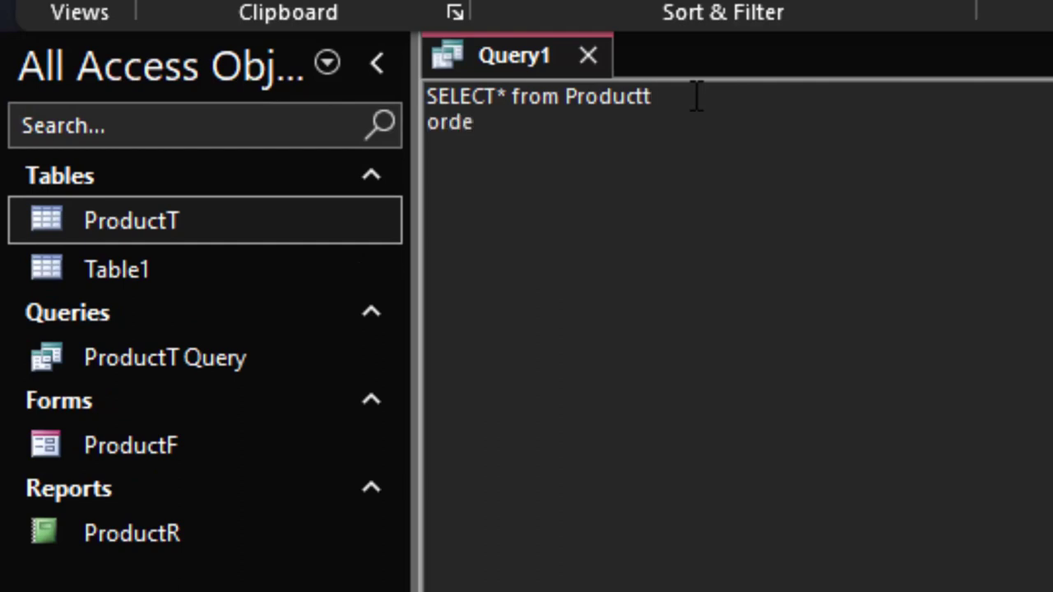
pyautogui.write('r b')
pyautogui.write('y')
pyautogui.write(' N')
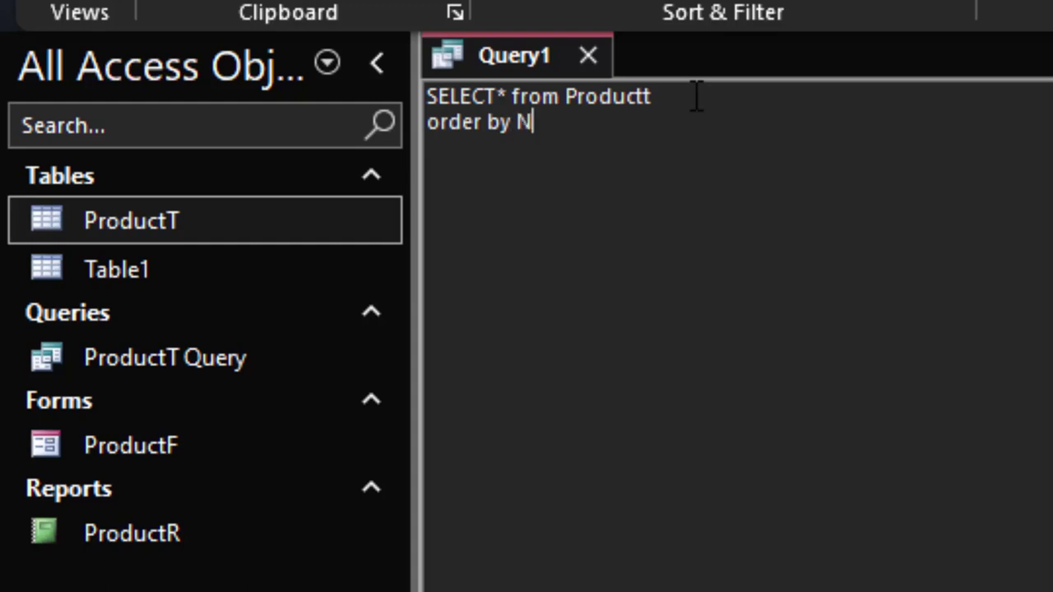
pyautogui.write('ame_of_')
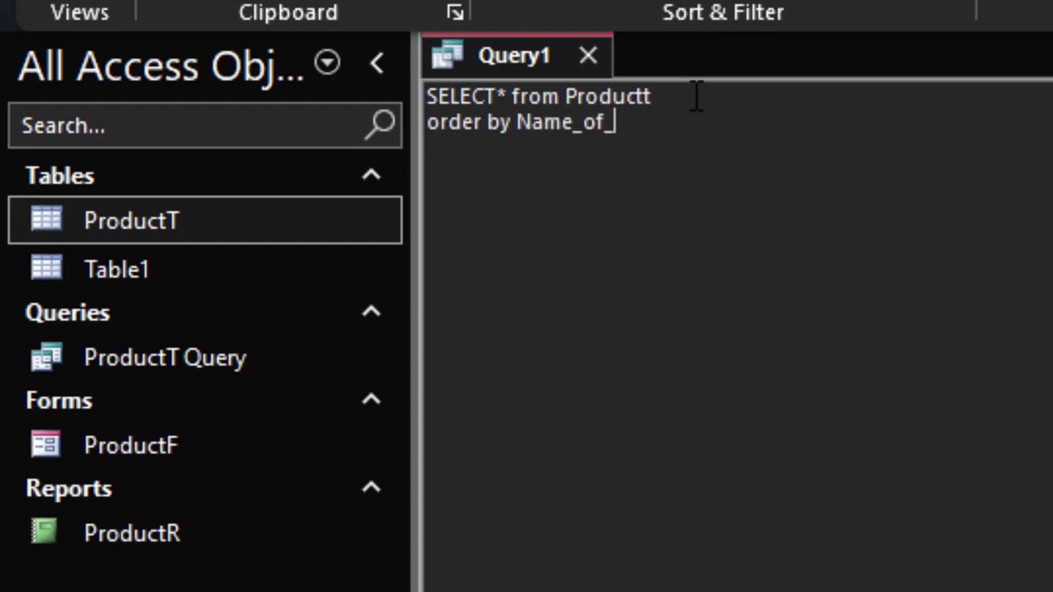
pyautogui.write('students')
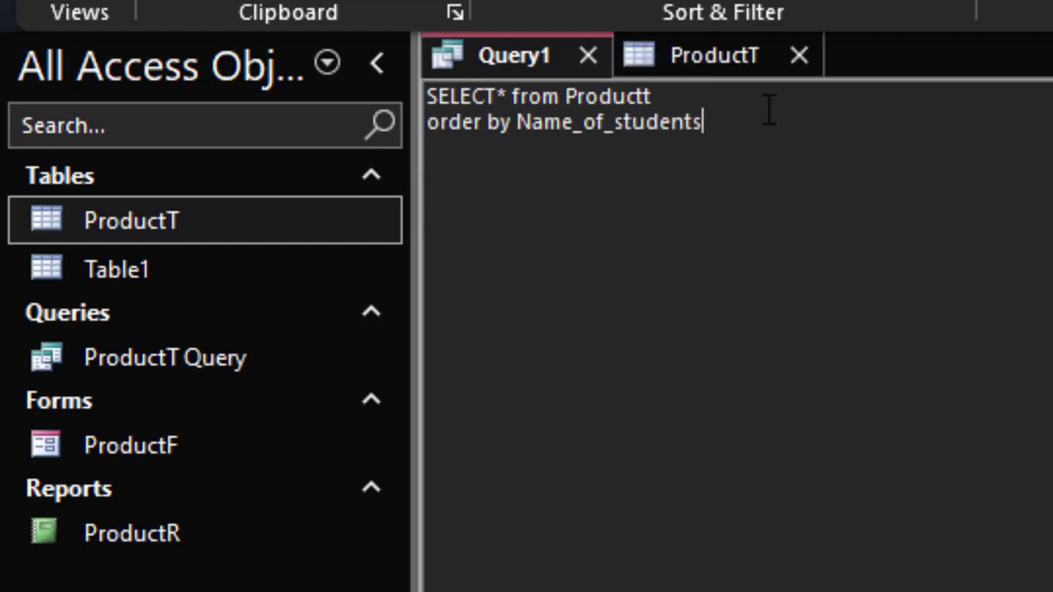
pyautogui.press('BackSpace')
pyautogui.press('BackSpace')
pyautogui.press('BackSpace')
pyautogui.press('BackSpace')
pyautogui.press('BackSpace')
pyautogui.press('BackSpace')
pyautogui.press('BackSpace')
pyautogui.press('BackSpace')
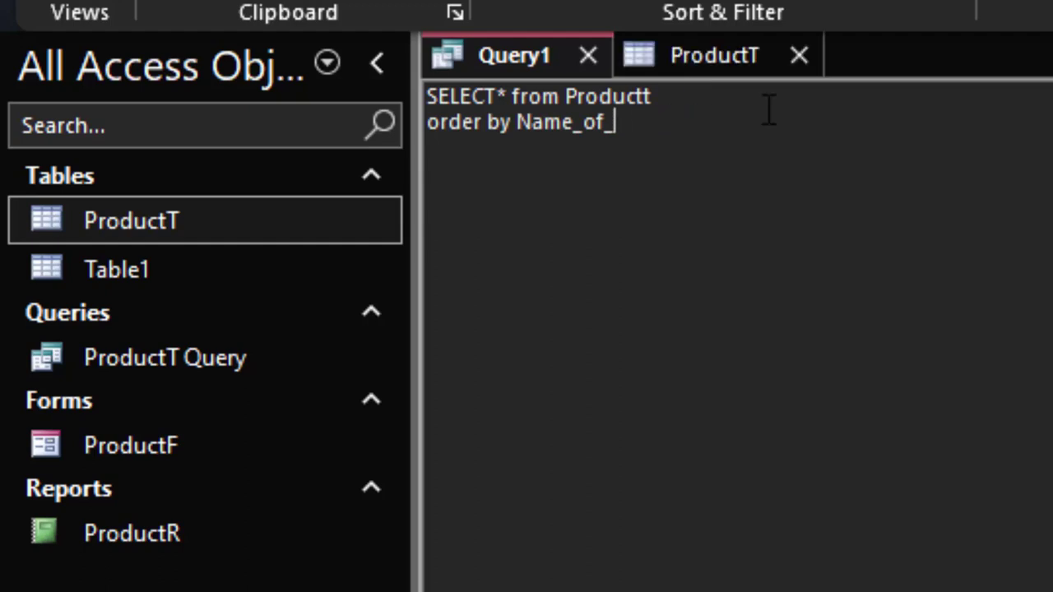
pyautogui.write('Produc')
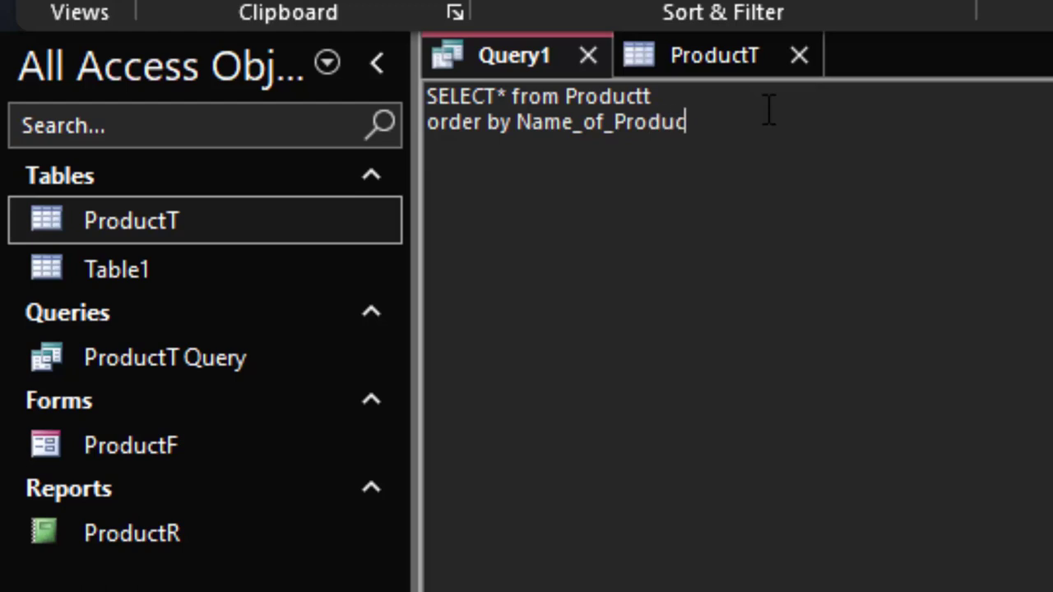
pyautogui.write('t;')
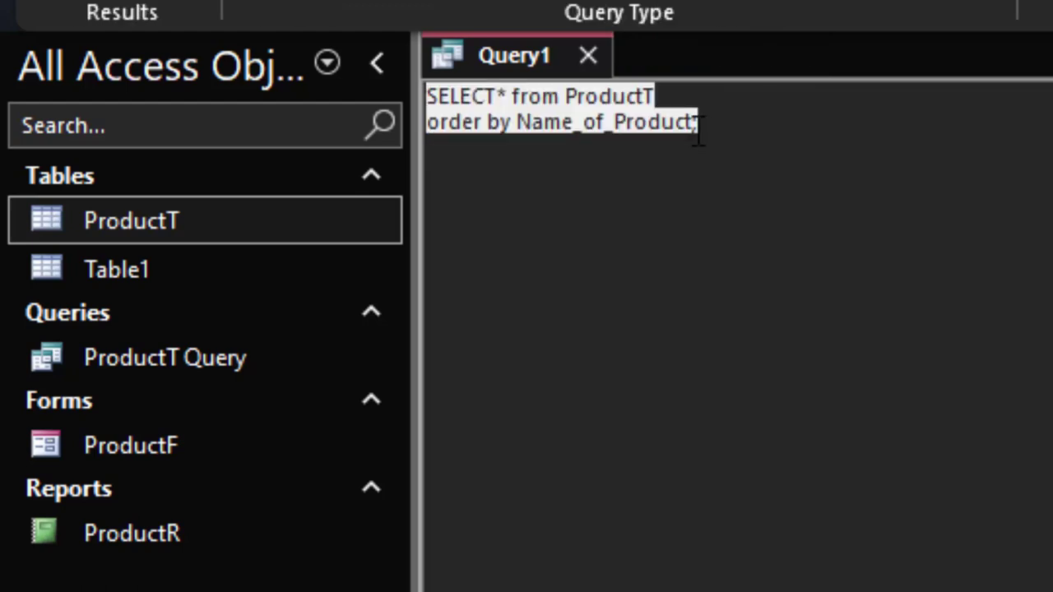
pyautogui.click(746, 161)
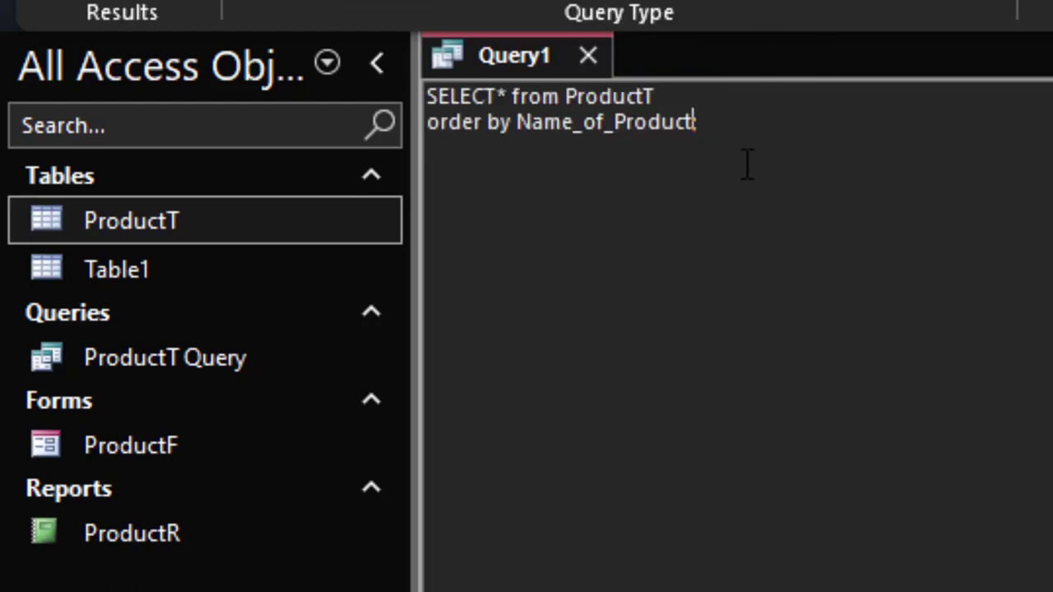
pyautogui.write('desc;')
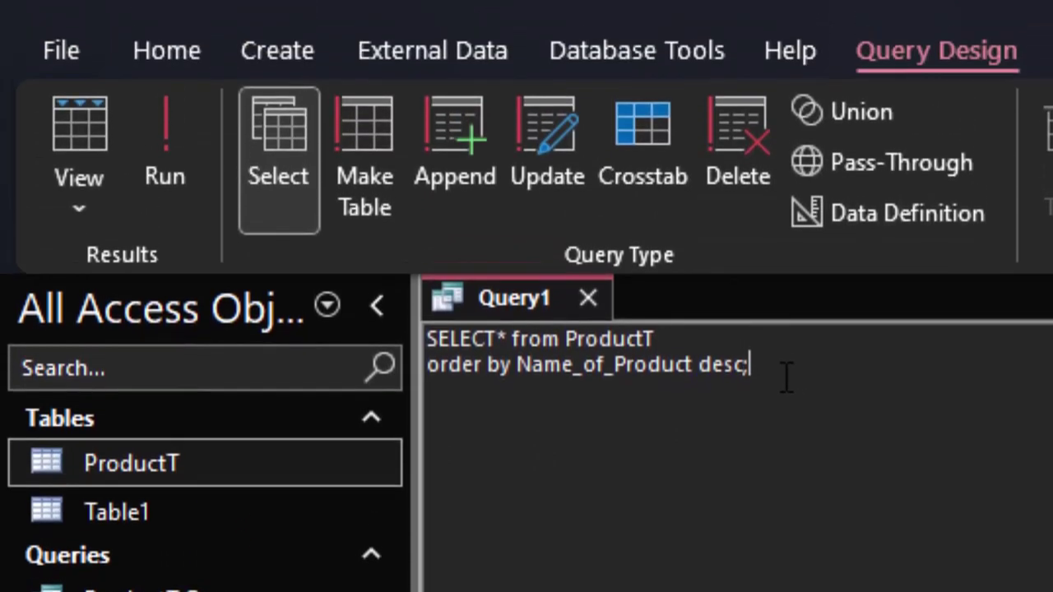
pyautogui.moveTo(750, 438)
pyautogui.mouseDown()
pyautogui.moveTo(452, 438)
pyautogui.moveTo(419, 412)
pyautogui.mouseUp()
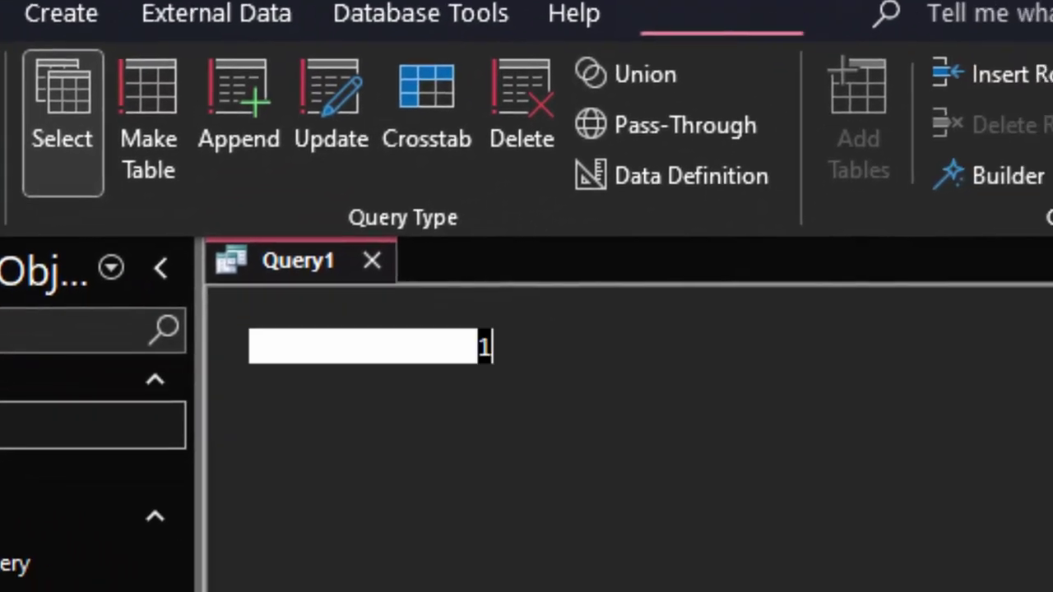
pyautogui.click(139, 275)
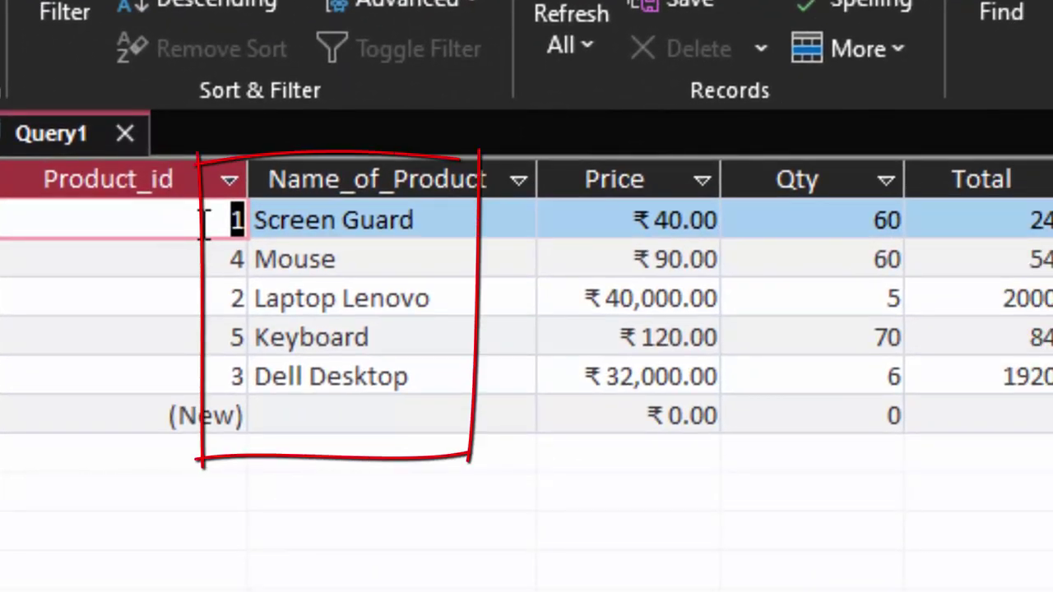
pyautogui.click(238, 261)
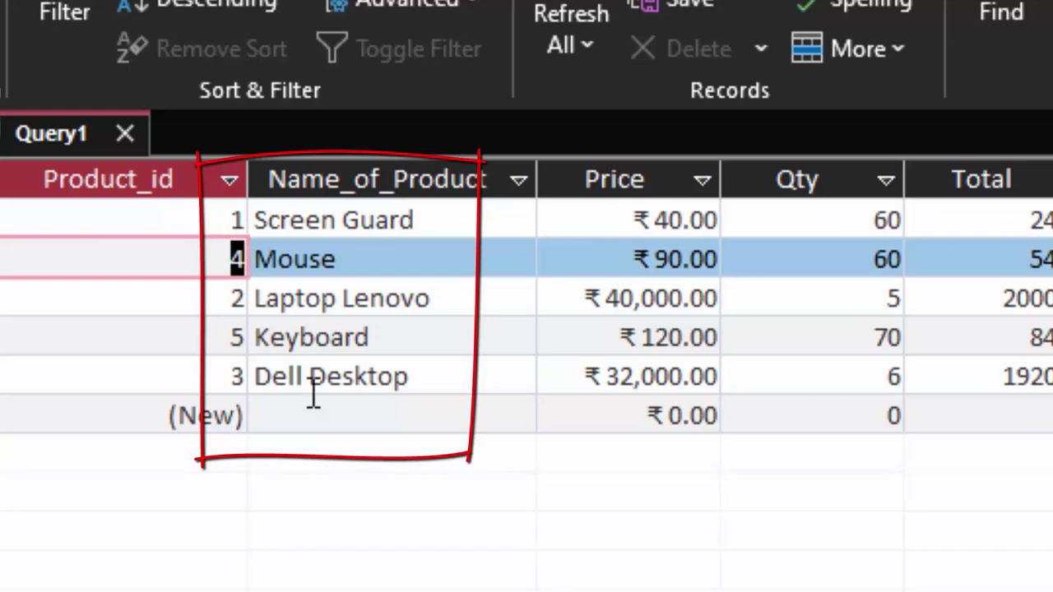
pyautogui.click(428, 206)
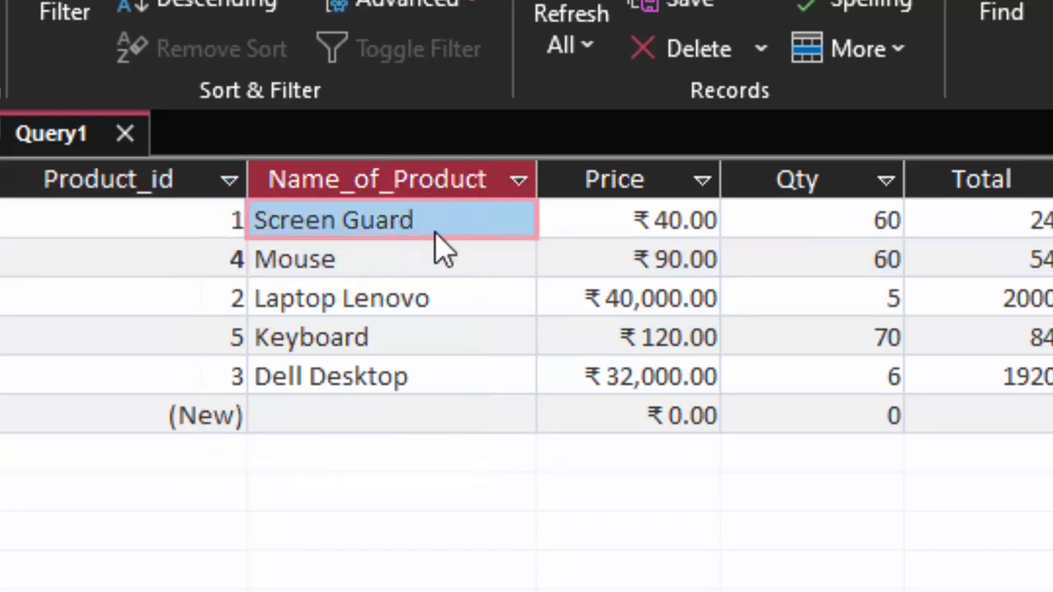
pyautogui.click(439, 221)
pyautogui.moveTo(439, 221); pyautogui.dragTo(247, 221)
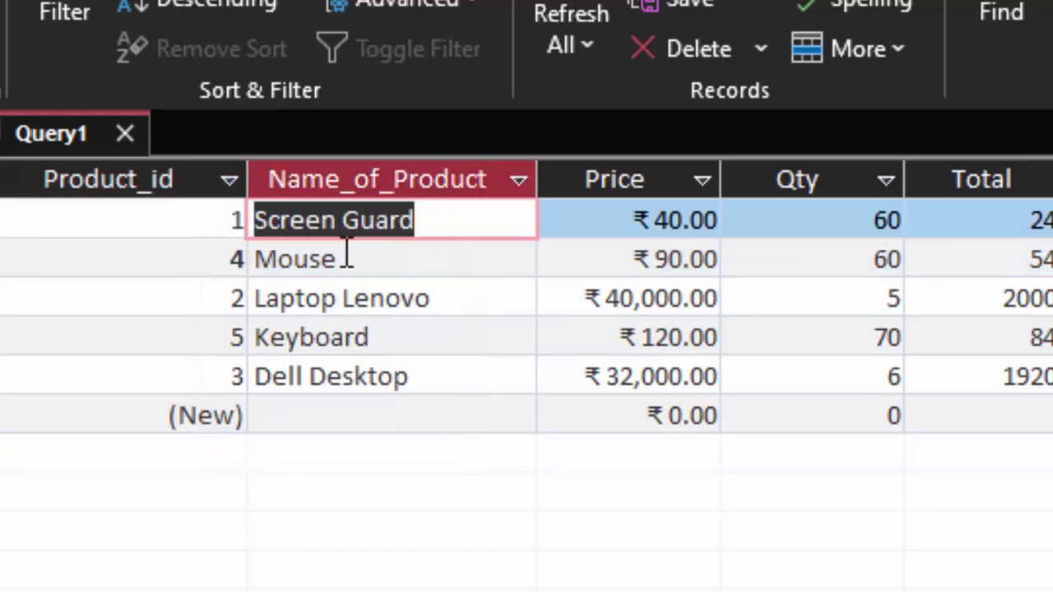
pyautogui.click(258, 220)
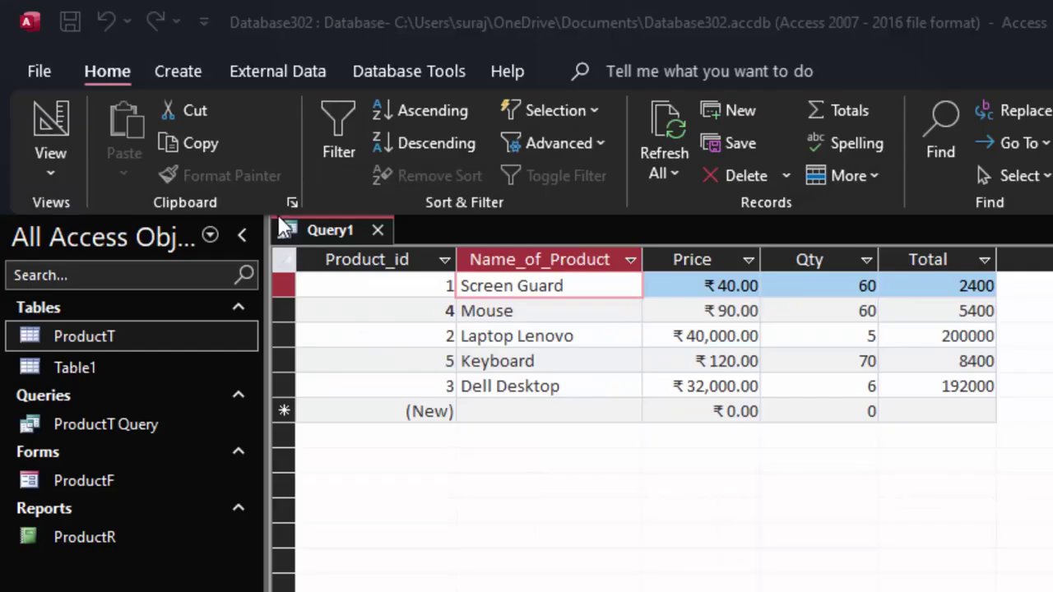
pyautogui.click(137, 369)
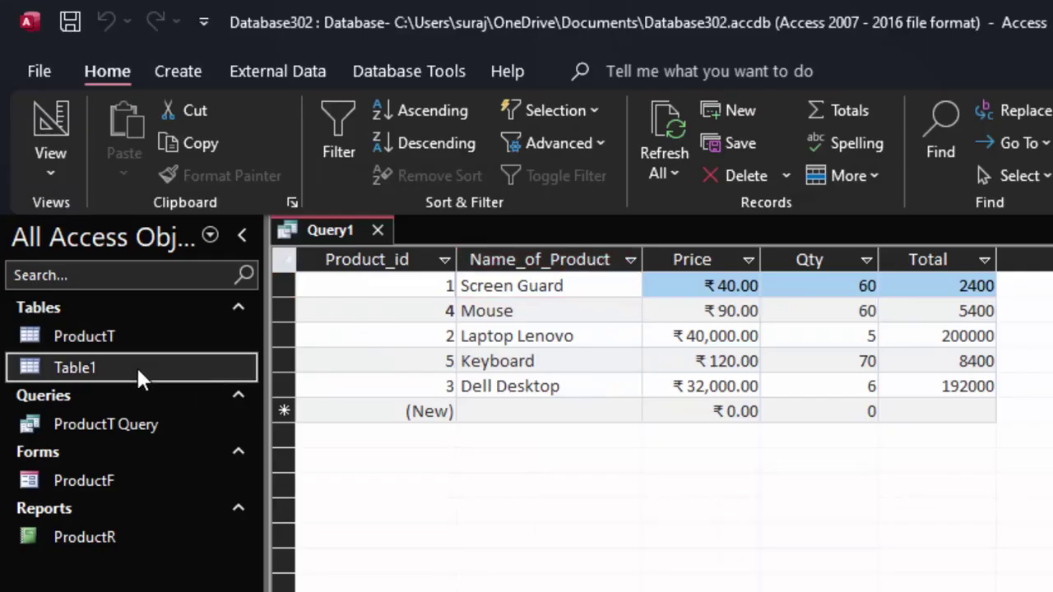
pyautogui.doubleClick(164, 367)
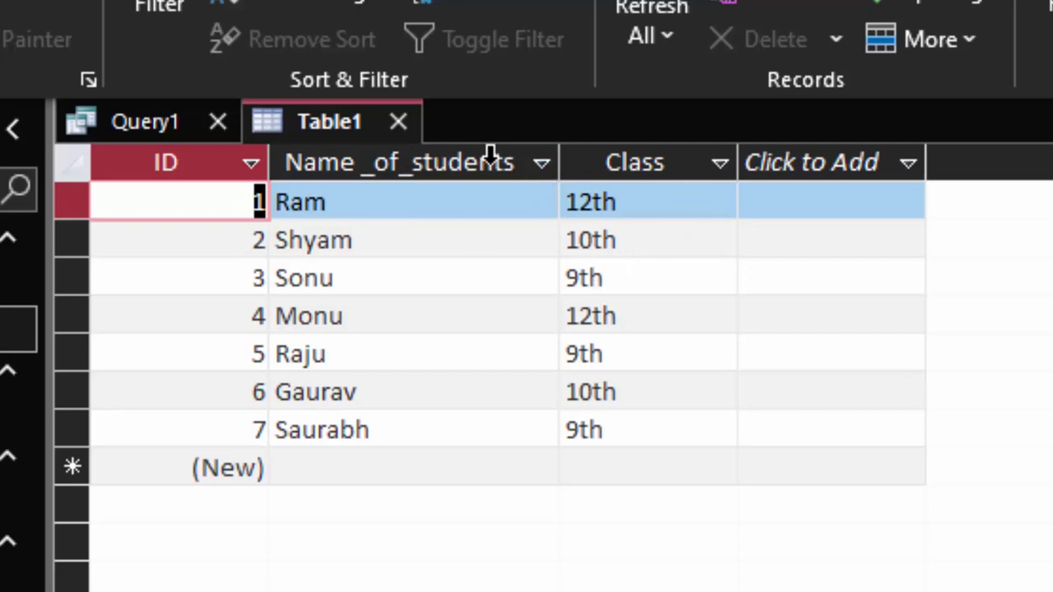
pyautogui.click(398, 121)
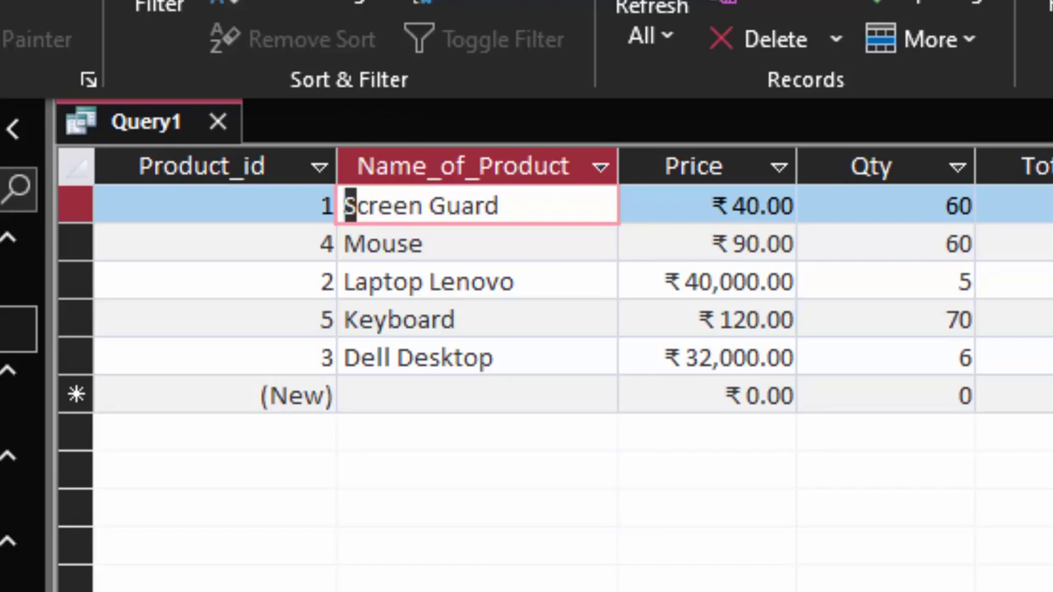
# Step: Start a new design query, save and close Query1, and put Query2 in SQL view
pyautogui.click(163, 72)
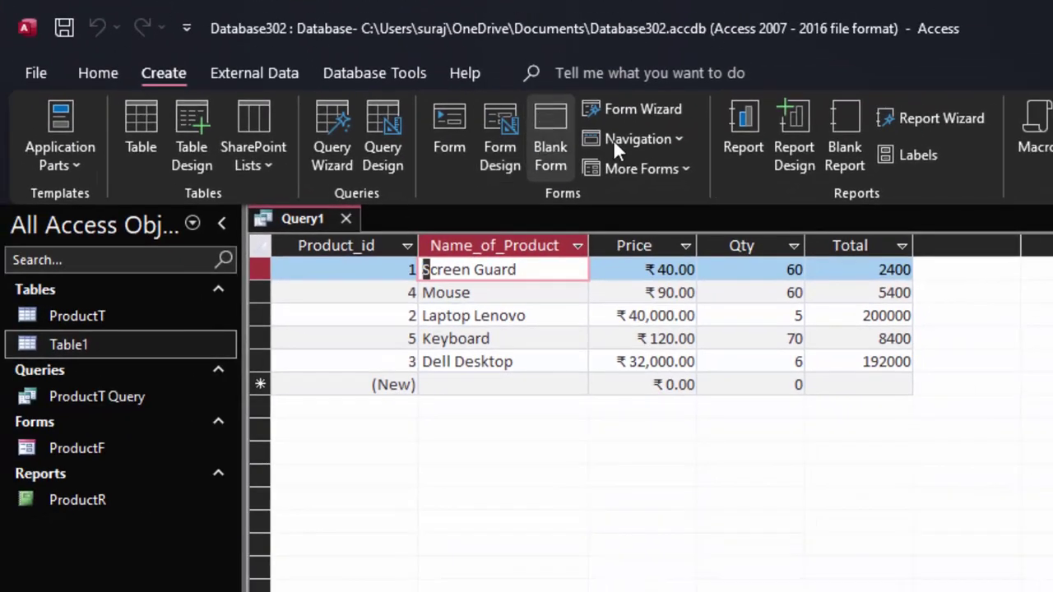
pyautogui.click(381, 120)
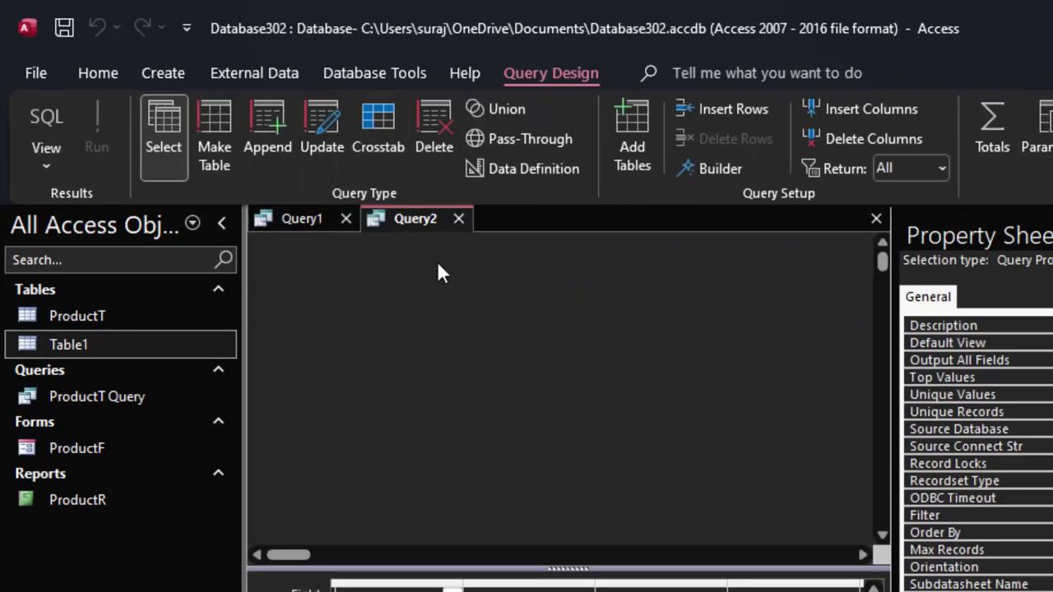
pyautogui.click(346, 218)
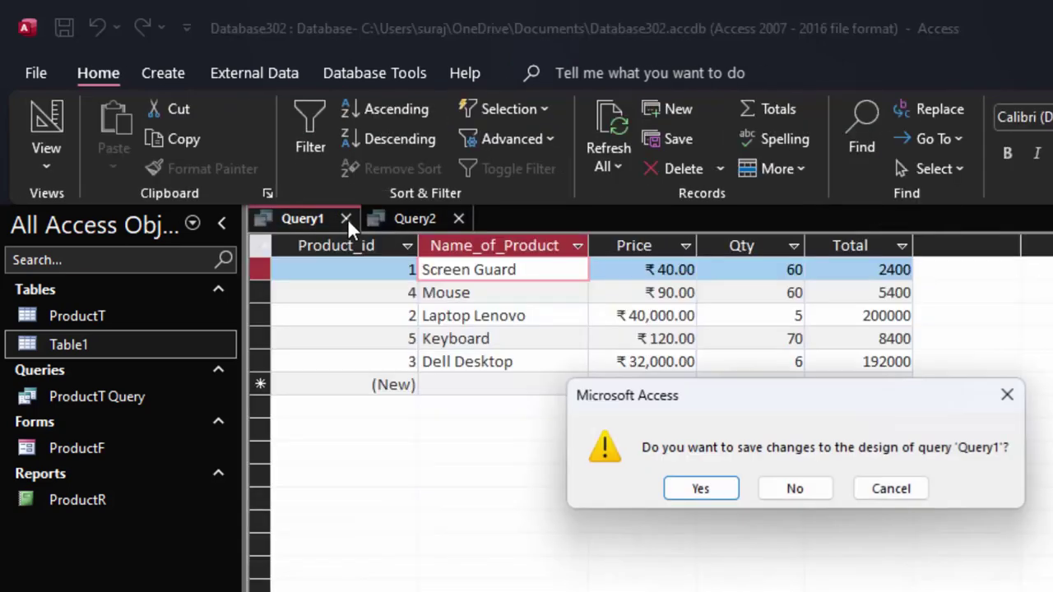
pyautogui.click(718, 488)
pyautogui.click(785, 341)
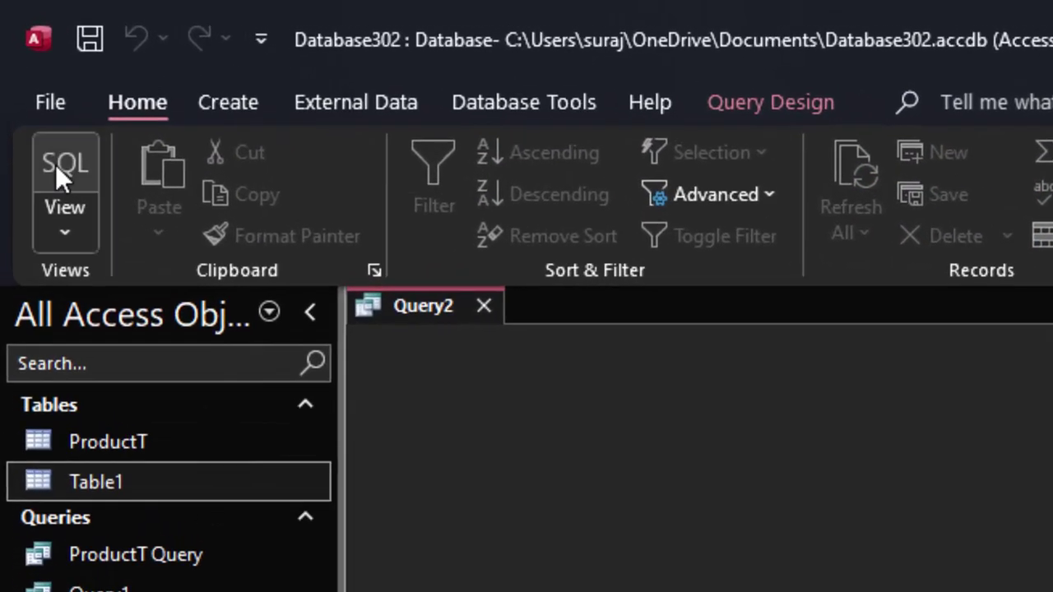
pyautogui.click(51, 155)
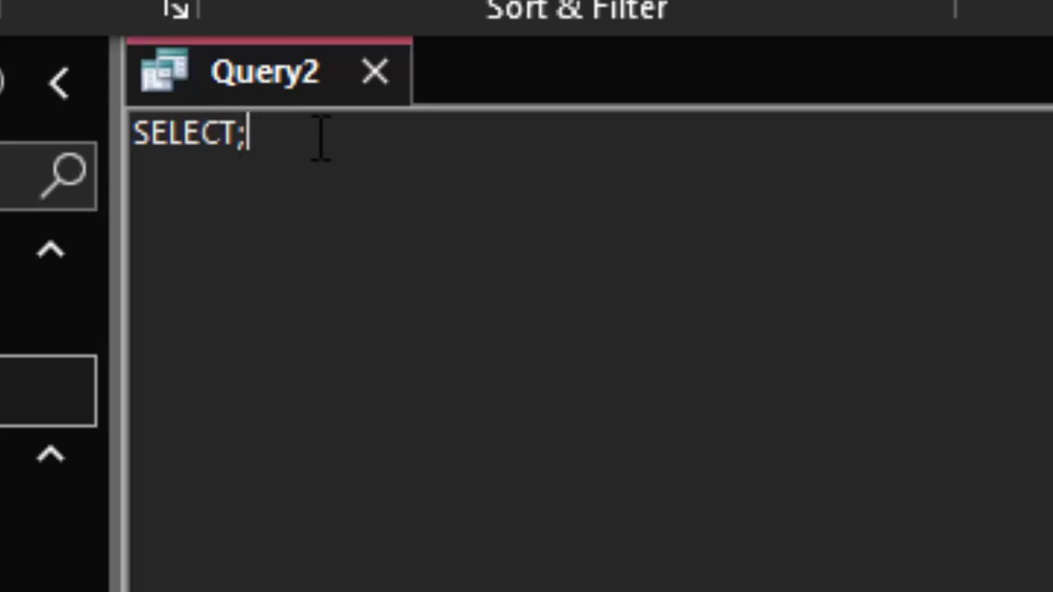
# Step: Write 'SELECT* from Table1' in Query2's SQL, correcting a typo in 'from'
pyautogui.press('BackSpace')
pyautogui.write('* ')
pyautogui.write('frp')
pyautogui.press('BackSpace')
pyautogui.write('om ')
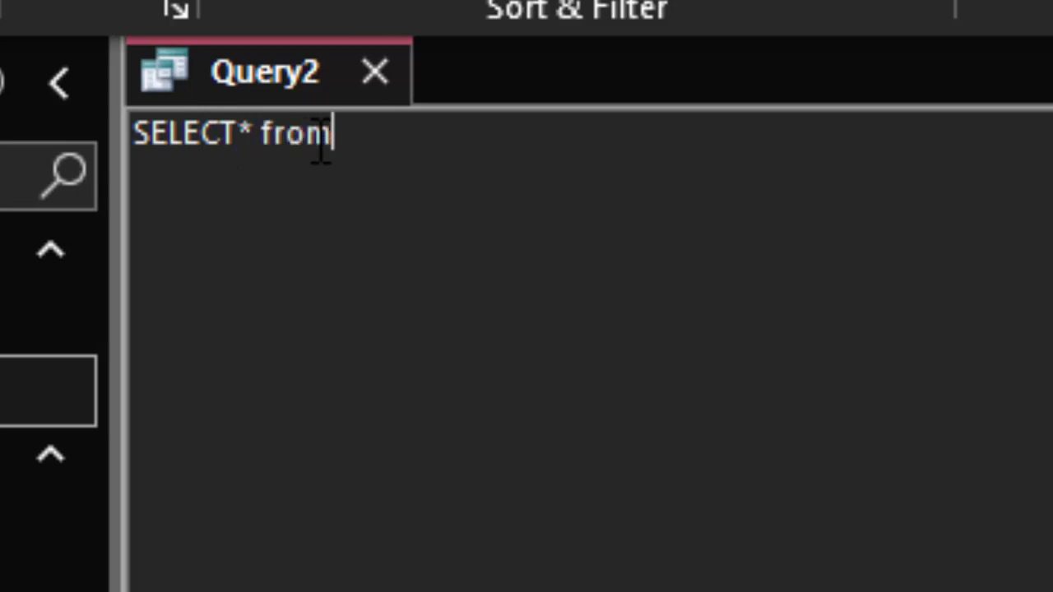
pyautogui.write('T')
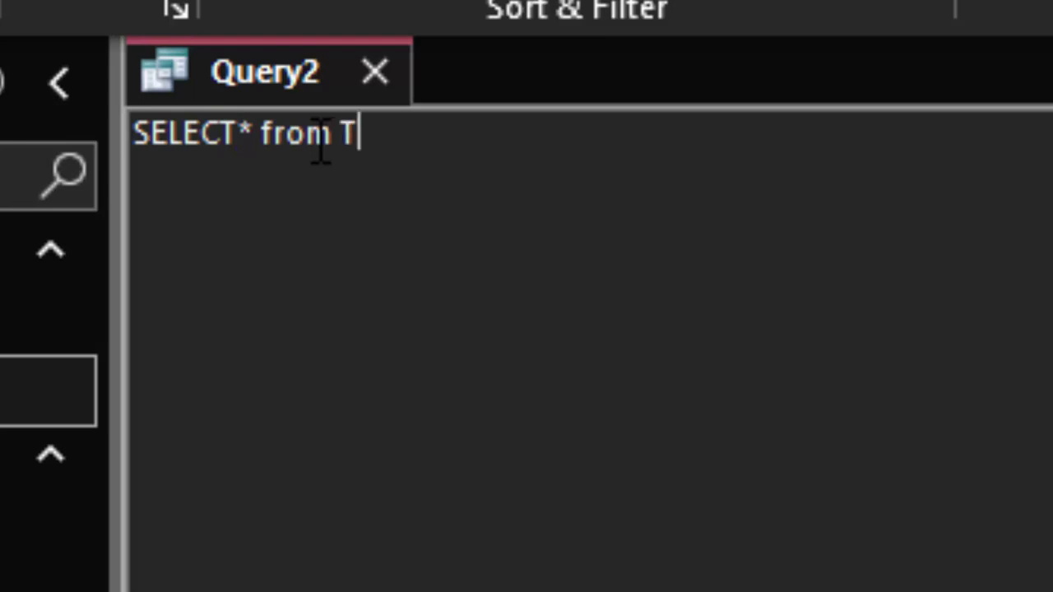
pyautogui.write('able1 order by Class;')
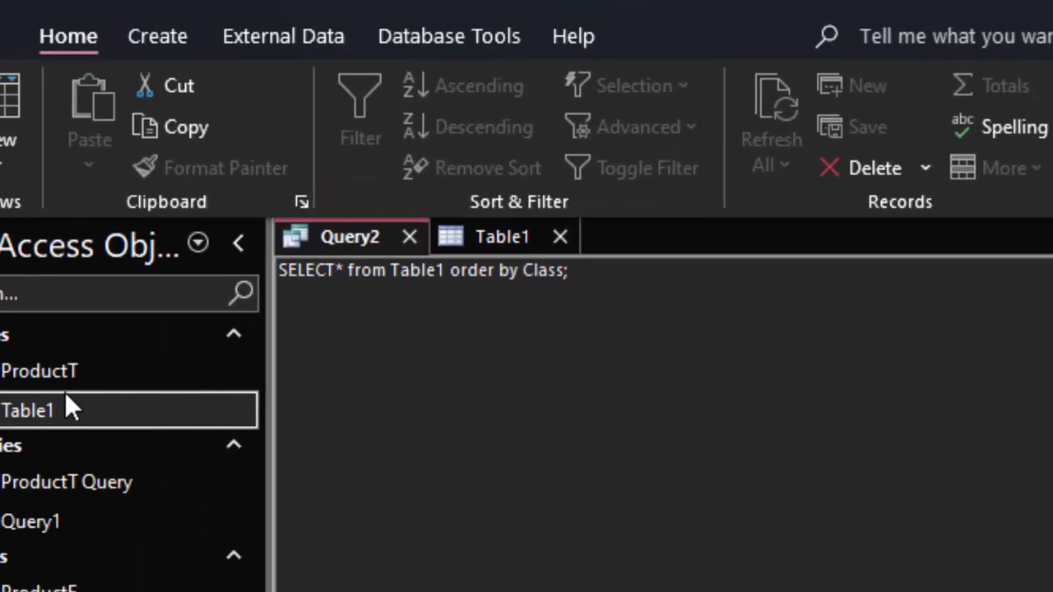
# Step: Check Table1's field names, close it, and select the whole SQL statement
pyautogui.doubleClick(72, 408)
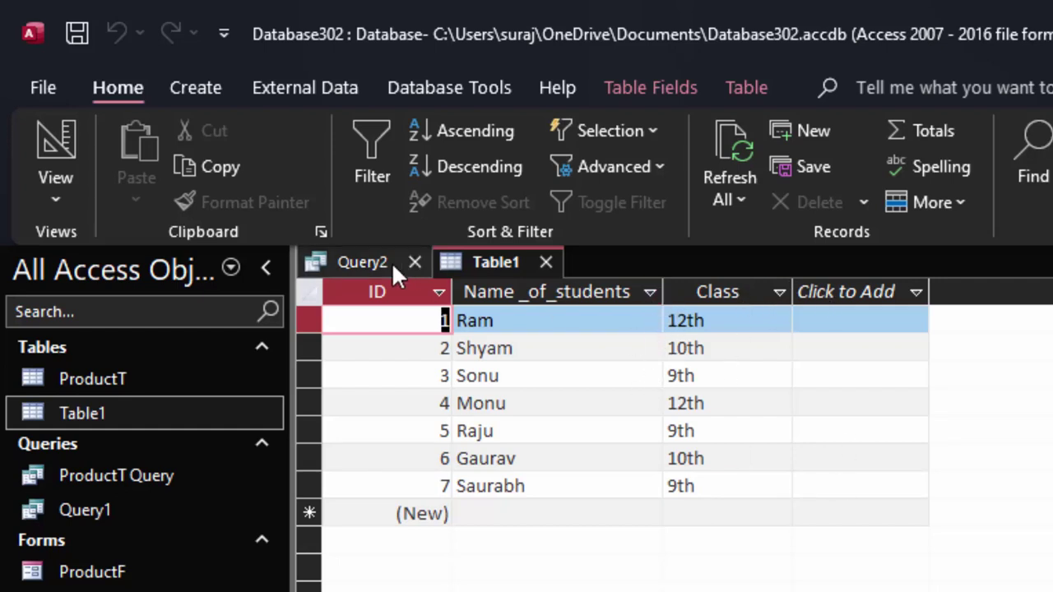
pyautogui.click(545, 262)
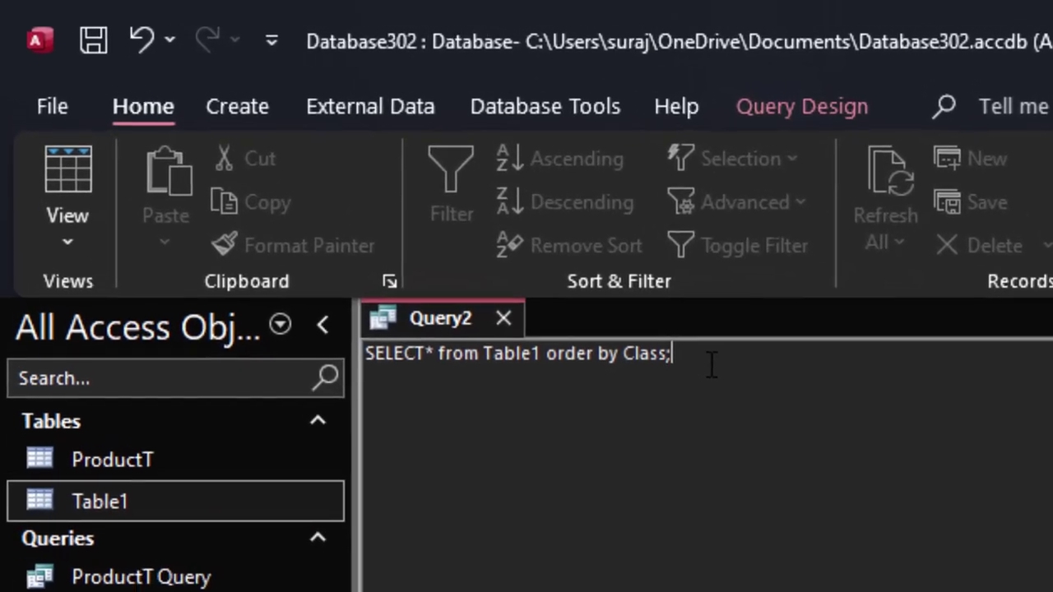
pyautogui.moveTo(554, 292); pyautogui.dragTo(376, 305)
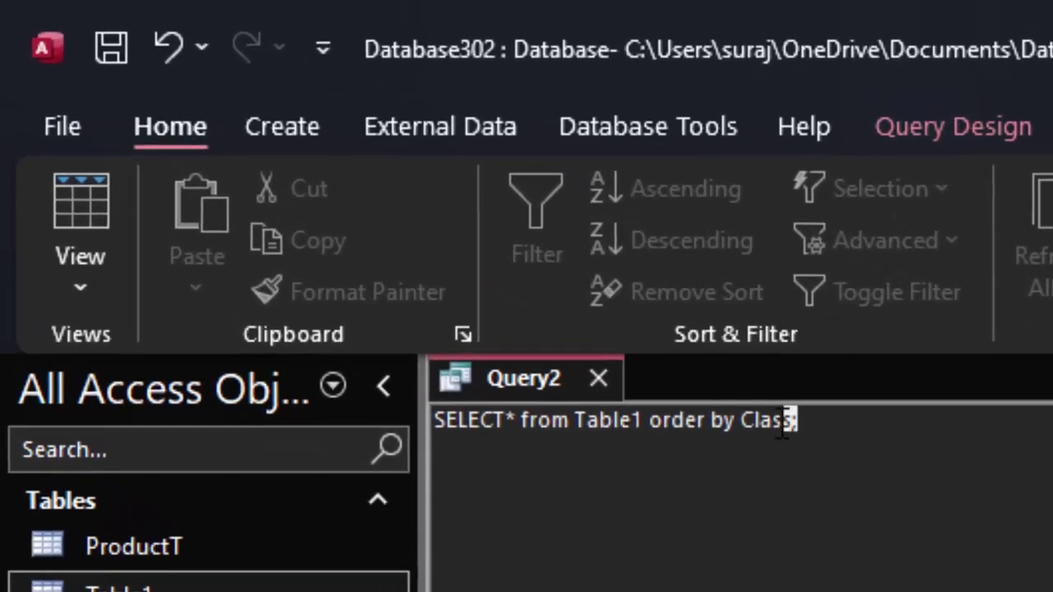
pyautogui.click(526, 449)
pyautogui.hotkey('ctrl', 'a')
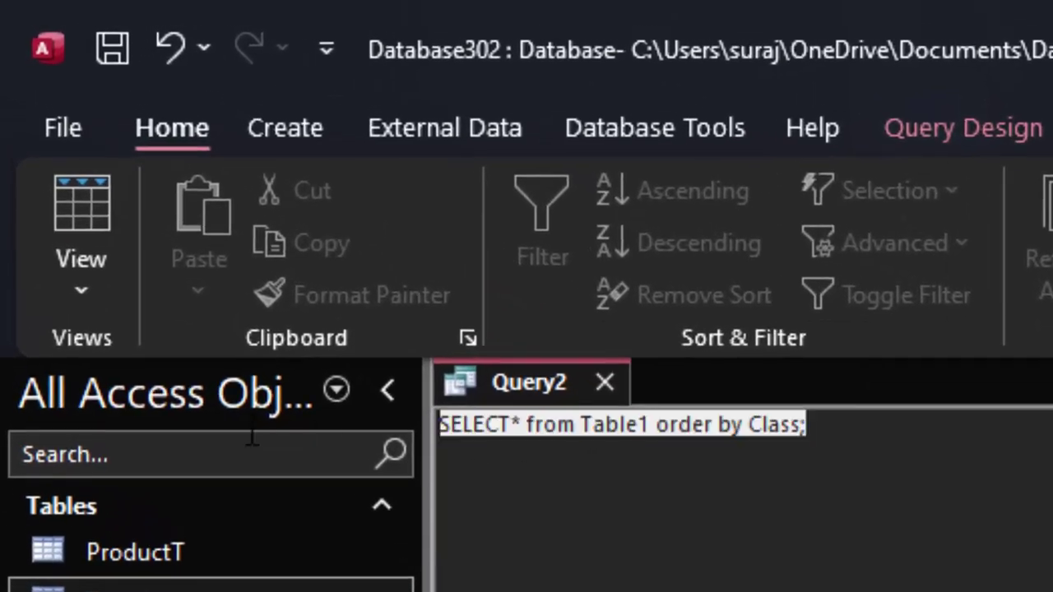
# Step: Run Query2 and inspect the first ID value in the Class-sorted results
pyautogui.click(891, 136)
pyautogui.click(141, 165)
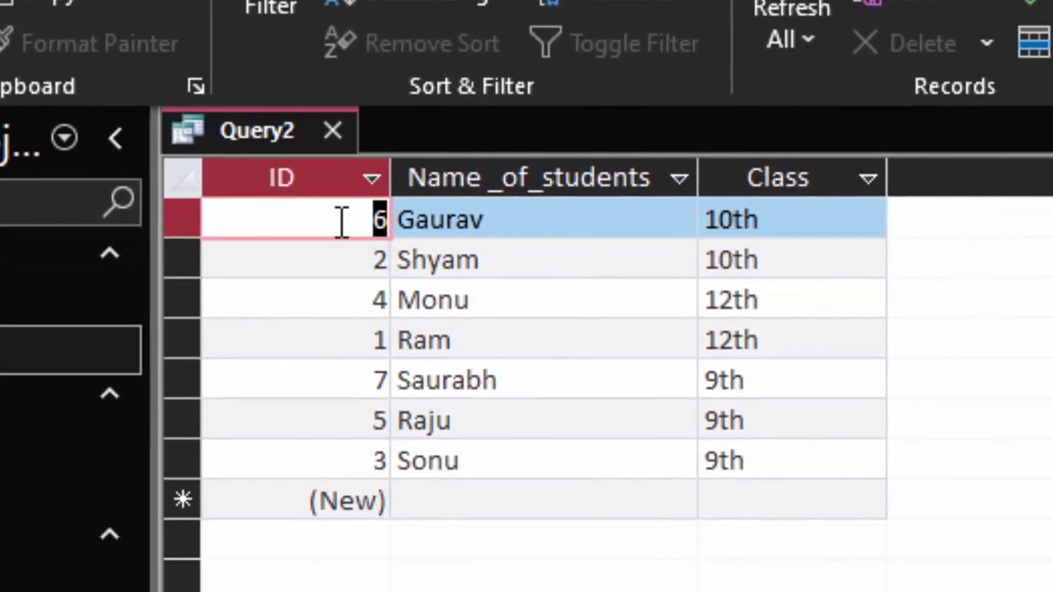
pyautogui.click(348, 224)
pyautogui.doubleClick(381, 235)
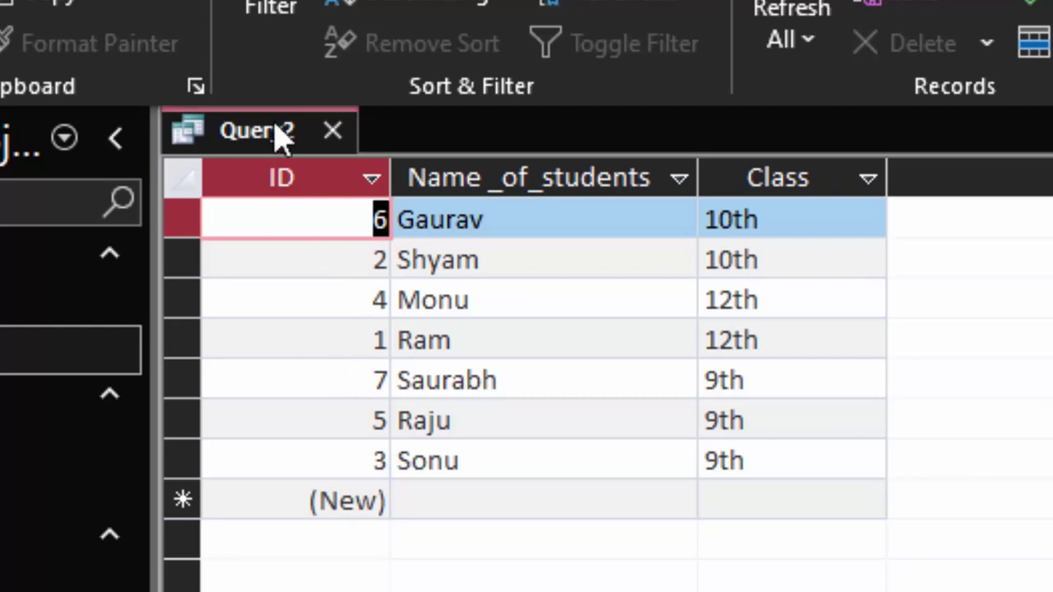
# Step: Change Query2's sort to order by ID and run it
pyautogui.click(64, 138)
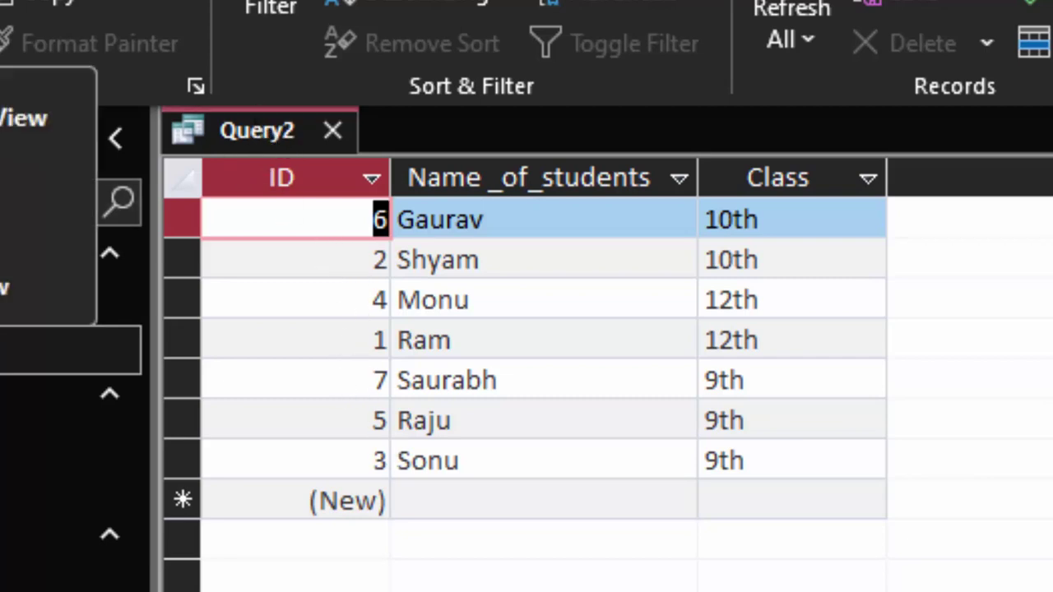
pyautogui.click(33, 198)
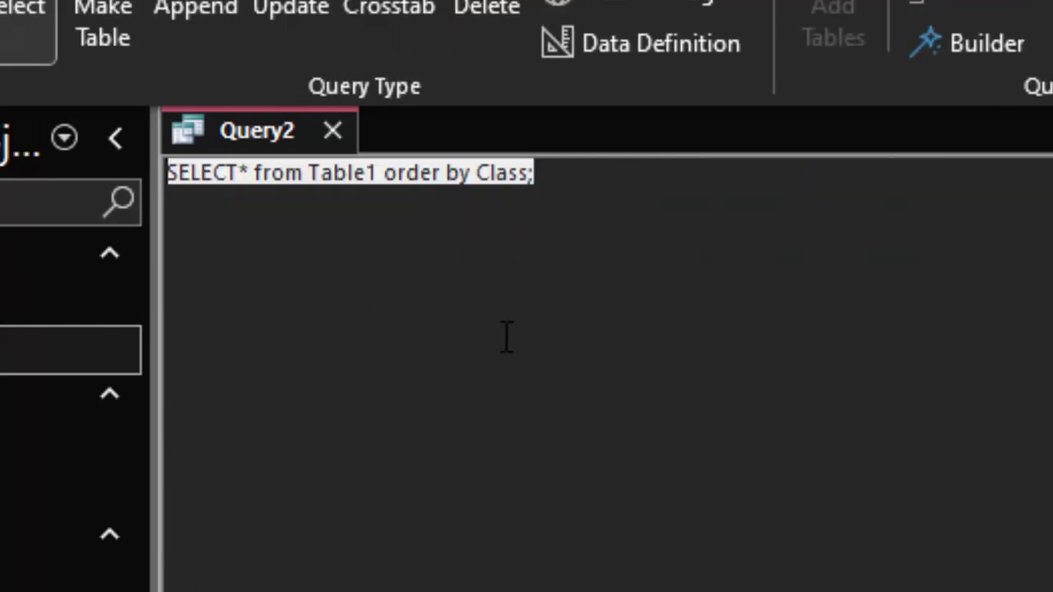
pyautogui.click(533, 177)
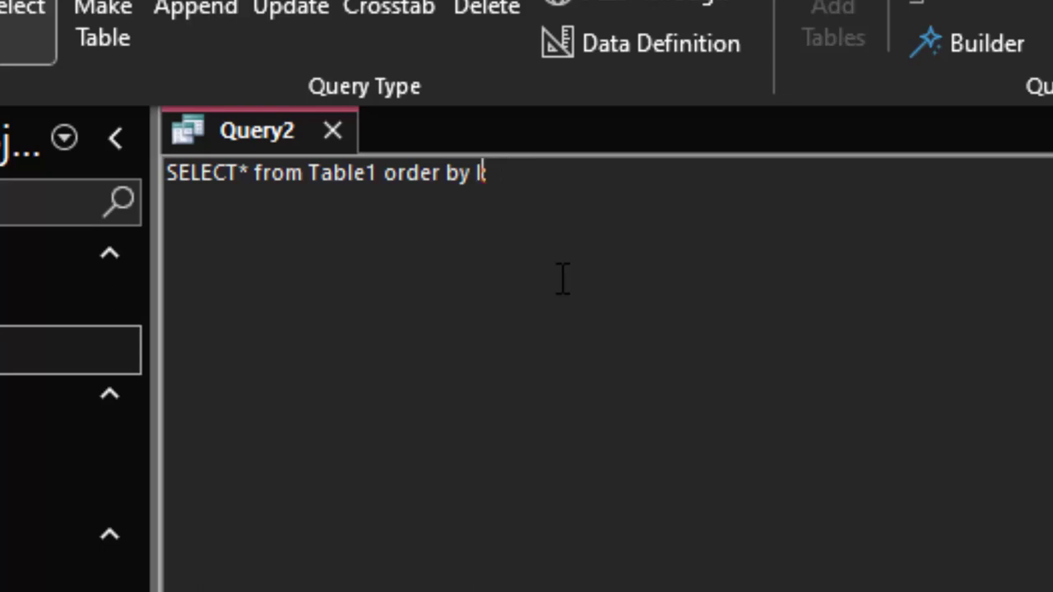
pyautogui.write('D;')
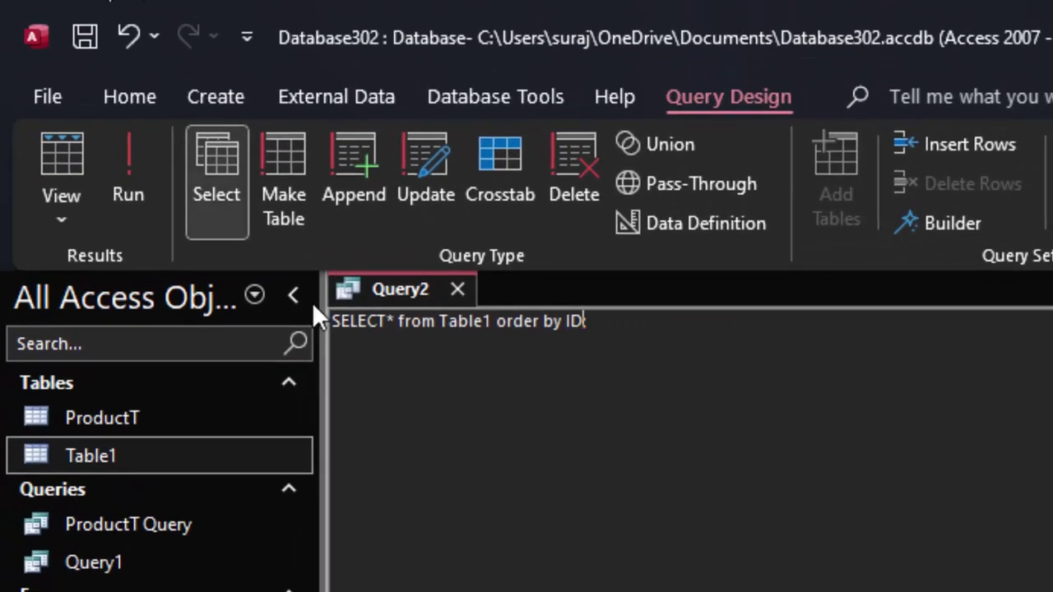
pyautogui.hotkey('ctrl', 'a')
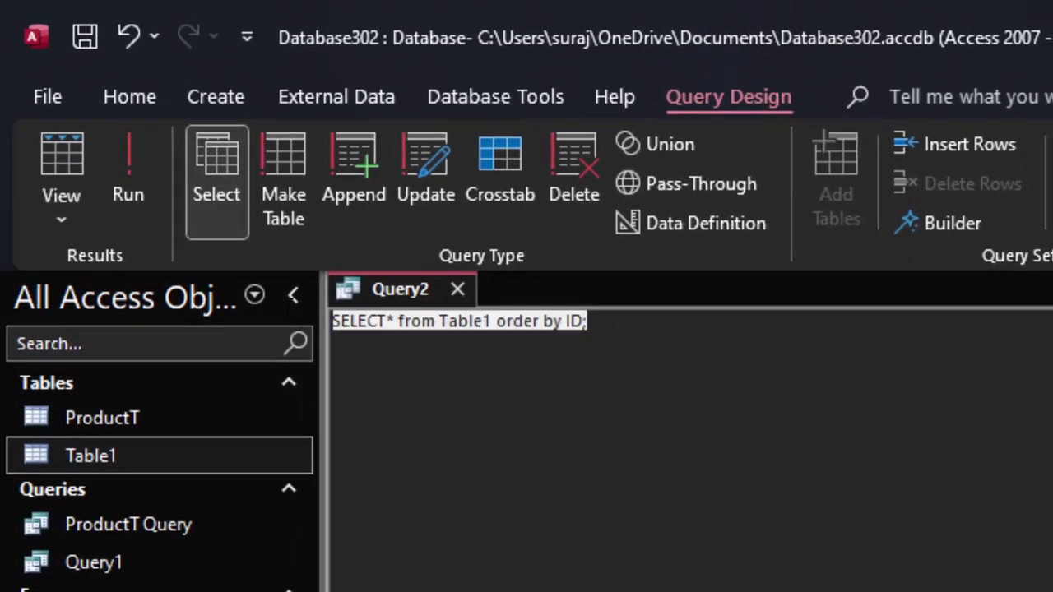
pyautogui.click(123, 164)
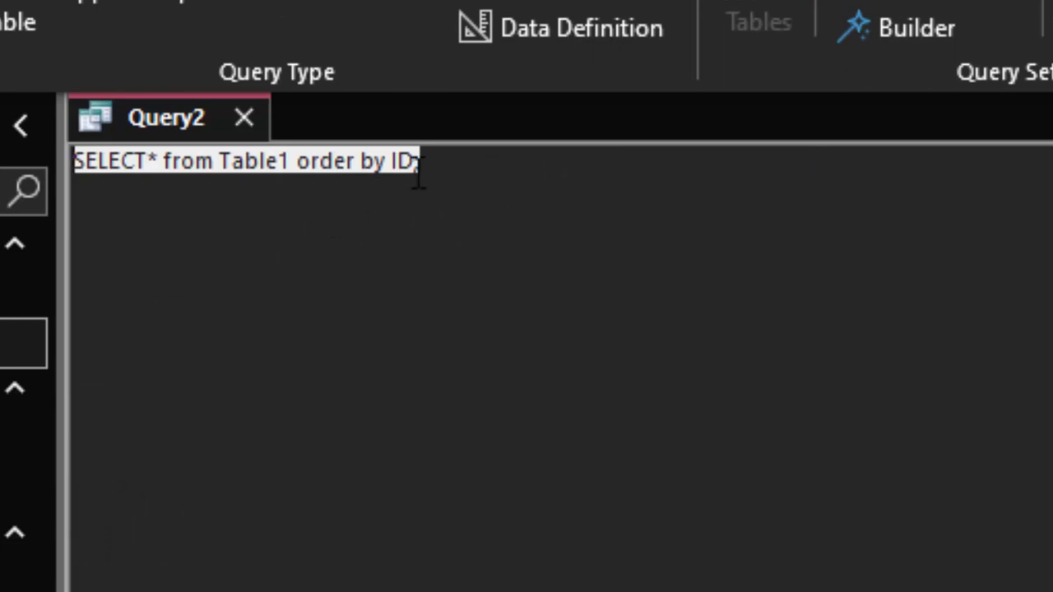
# Step: Rewrite the sort clause to 'order by Class asc' and select the statement
pyautogui.click(412, 168)
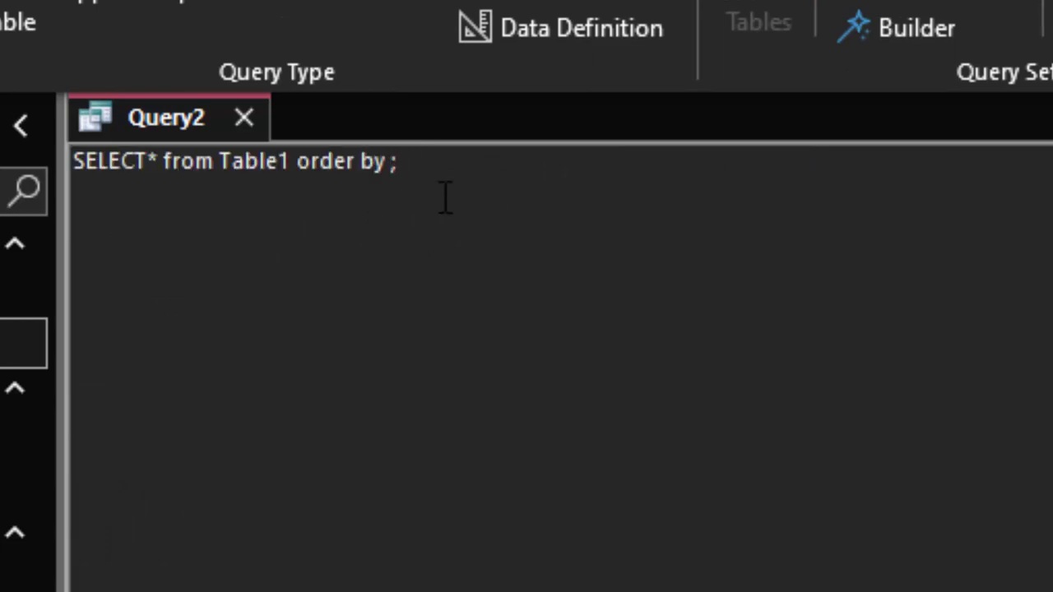
pyautogui.write('Class ')
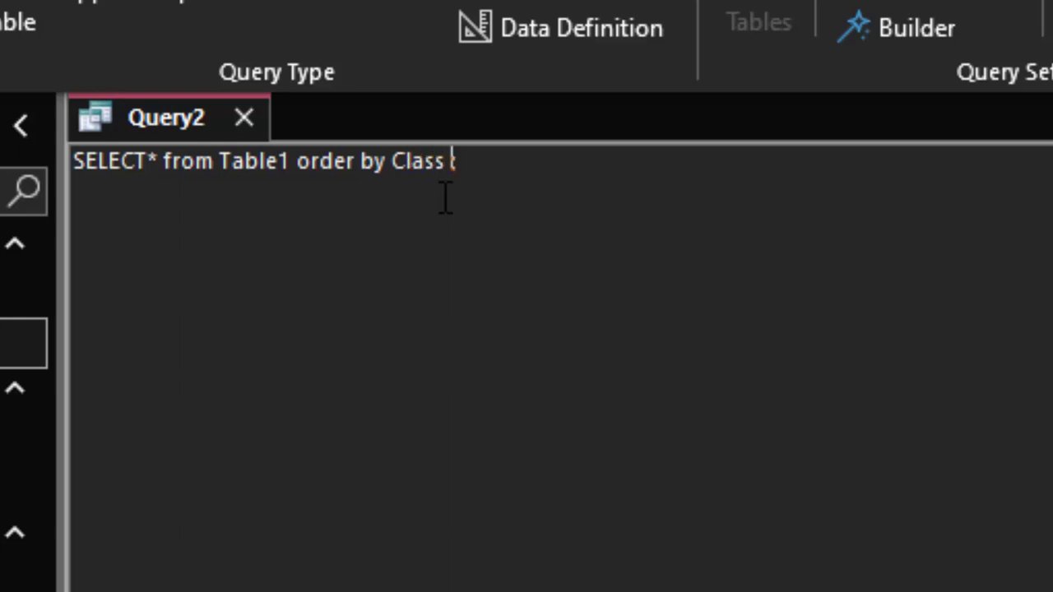
pyautogui.write('asc')
pyautogui.moveTo(545, 175); pyautogui.dragTo(50, 175)
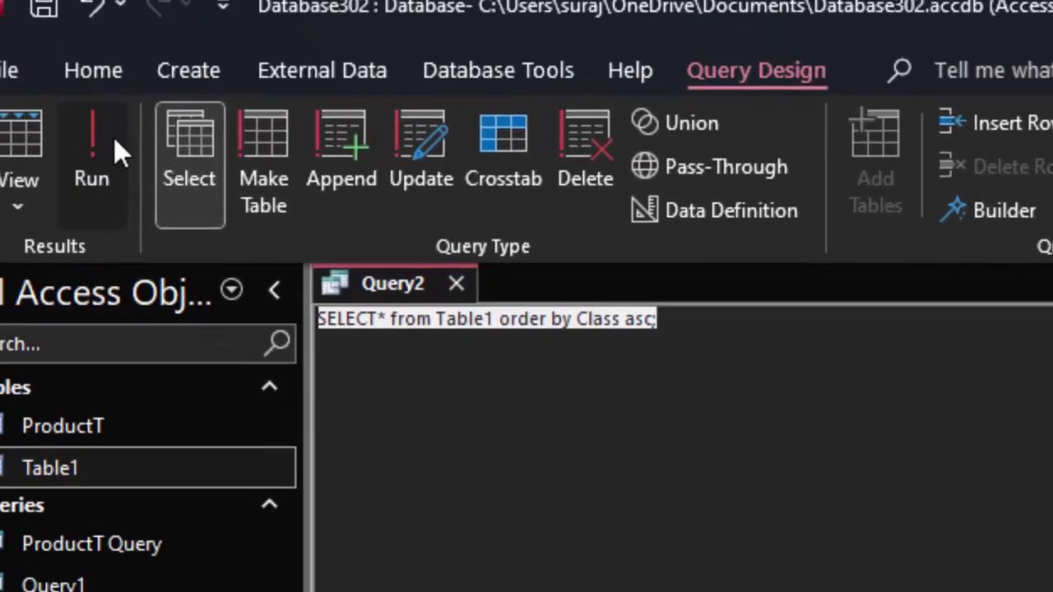
# Step: Run the revised Query2 and step through the first four class-sorted student records
pyautogui.click(111, 138)
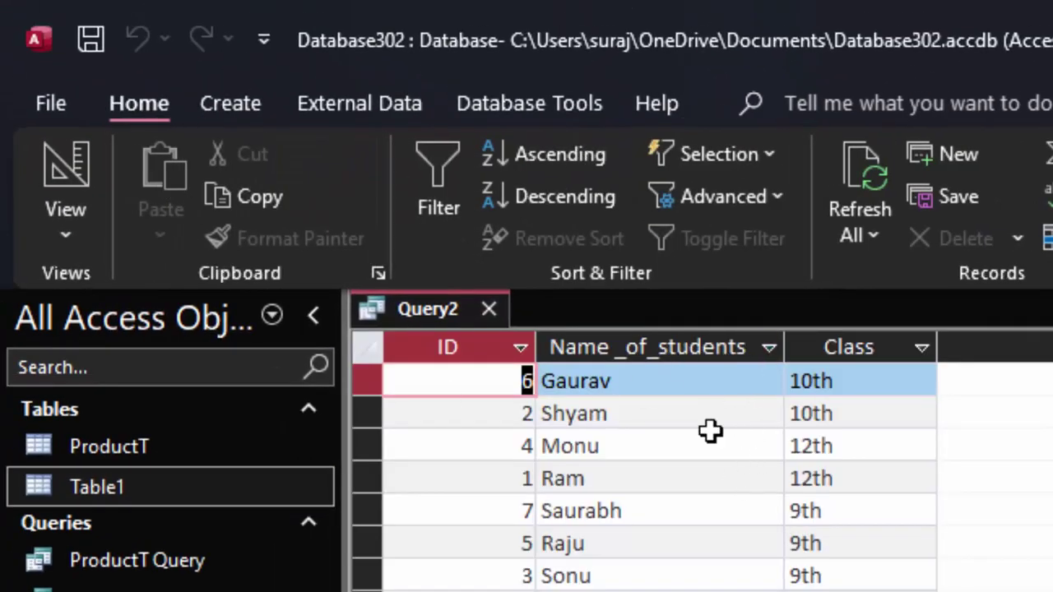
pyautogui.click(522, 380)
pyautogui.click(522, 413)
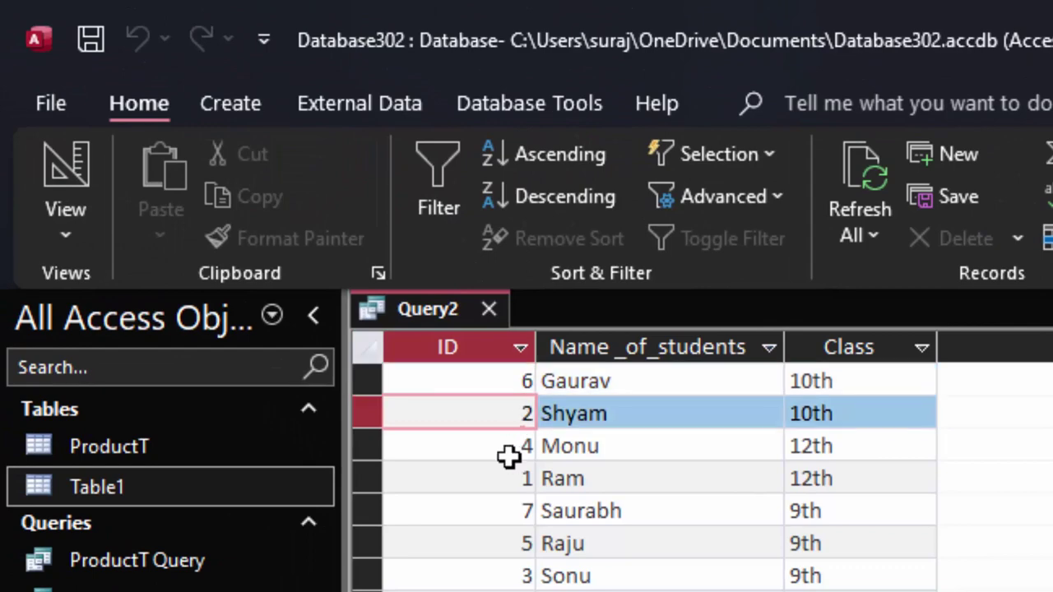
pyautogui.click(510, 446)
pyautogui.click(522, 479)
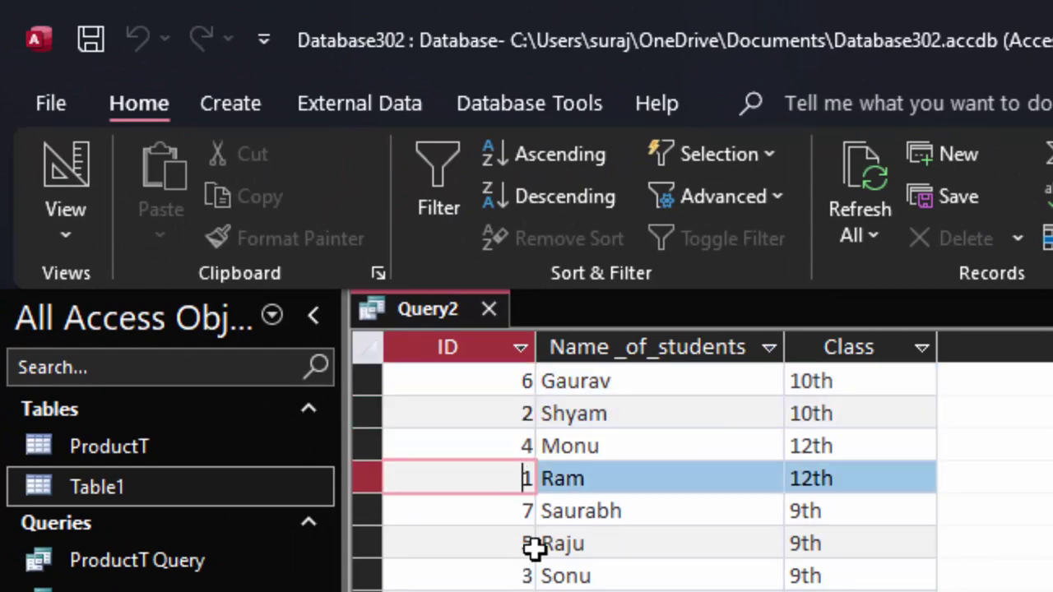